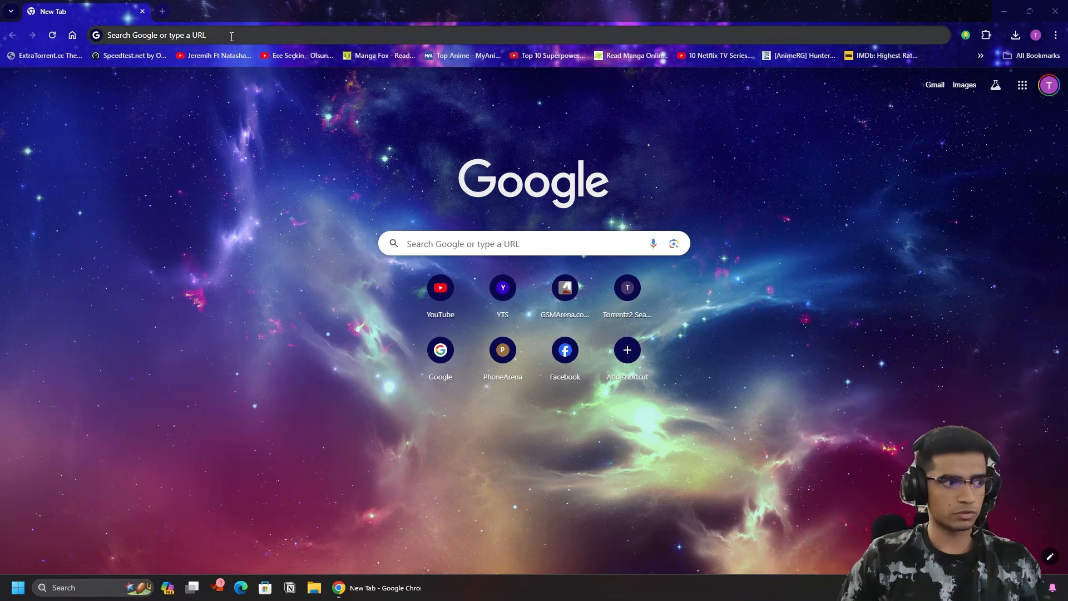
Search Google in Chrome for 'kali linux download'.
left_click(237, 35)
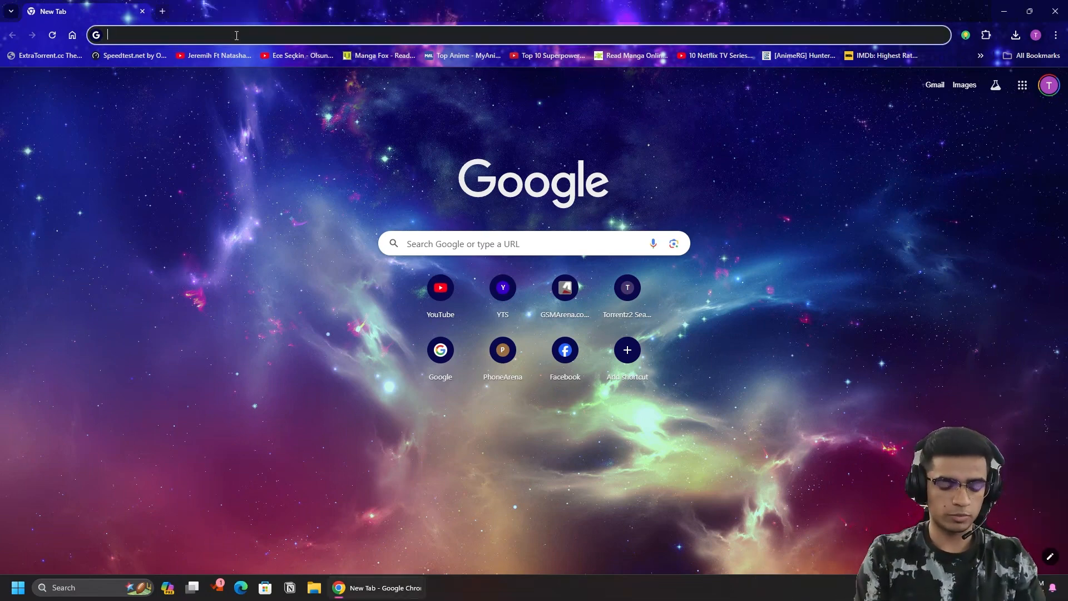
type("kali lion")
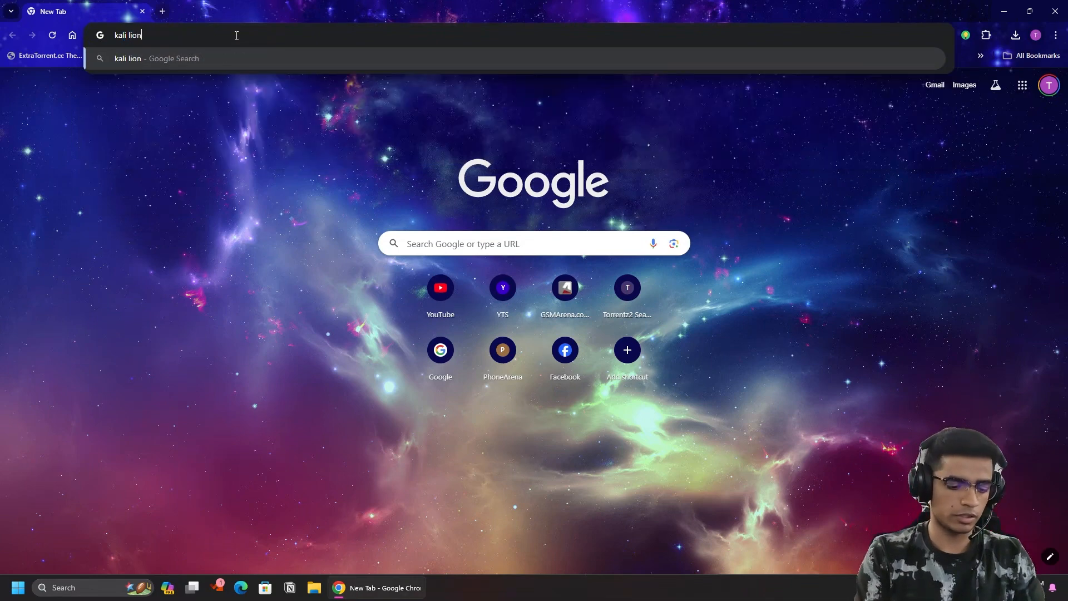
key("BackSpace")
key("BackSpace")
type("nux download")
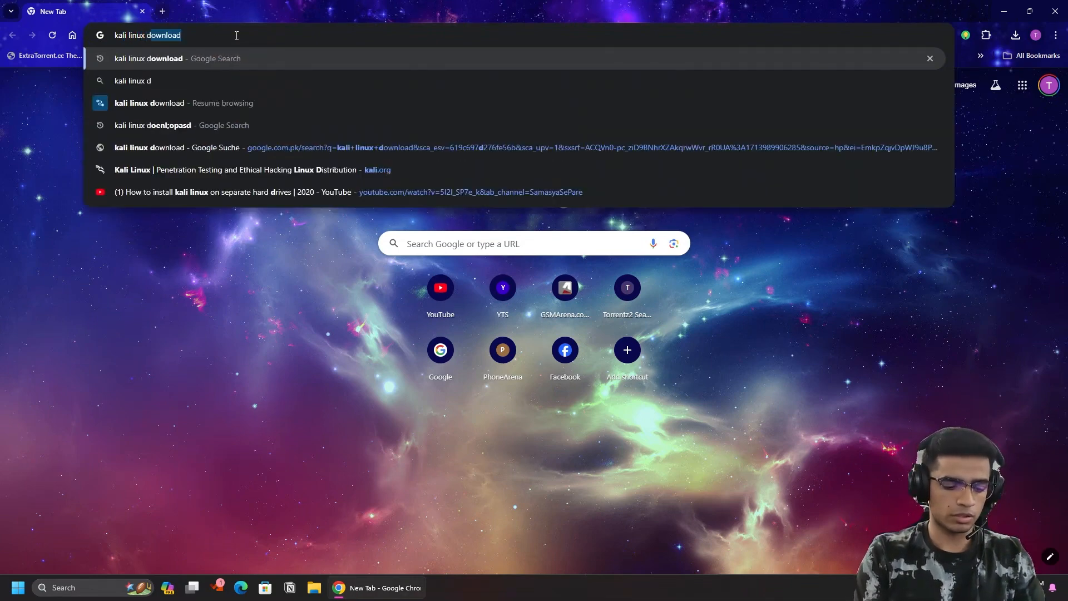
key("Return")
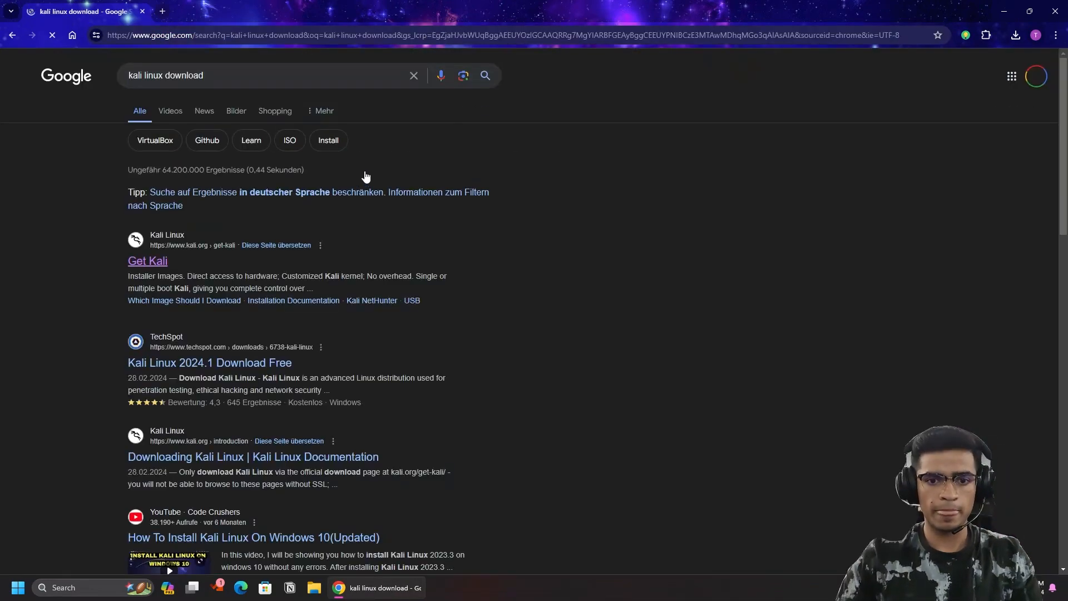
Open the Get Kali page on kali.org and go to the Installer Images section.
left_click(149, 262)
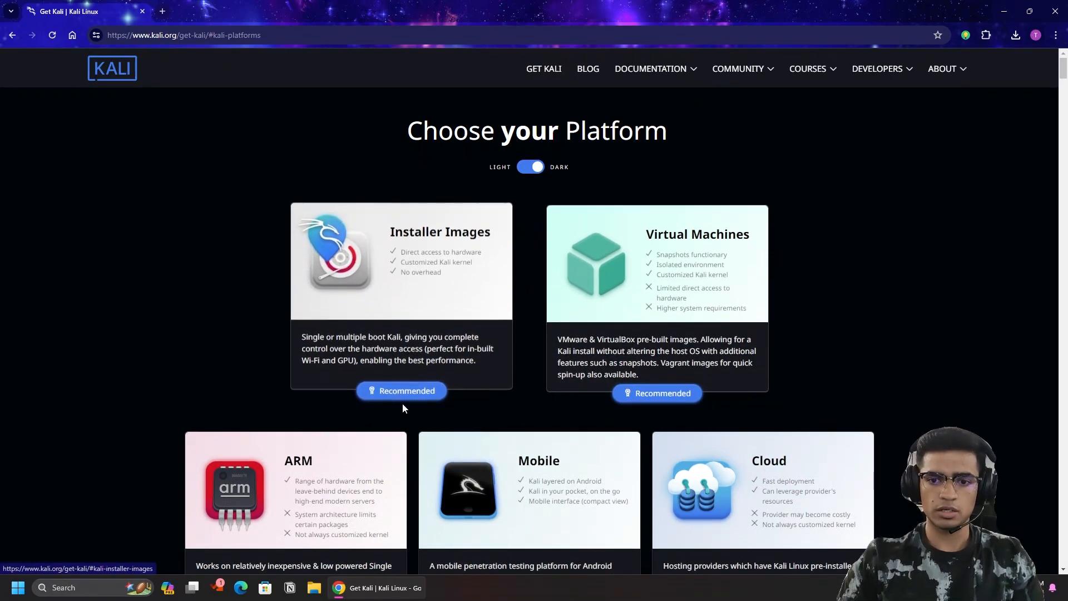
left_click(409, 384)
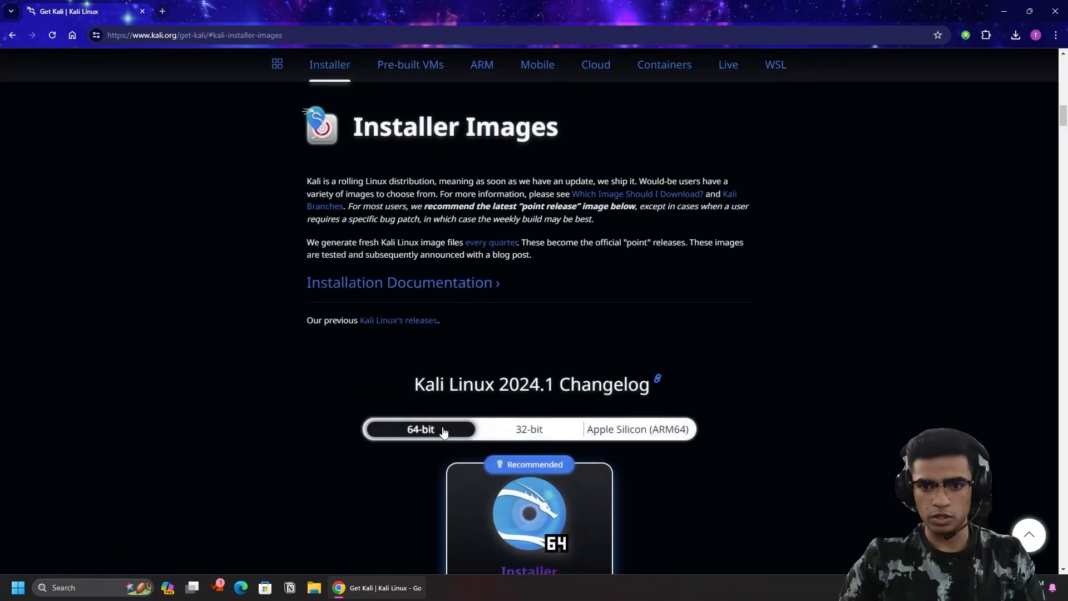
scroll(444, 433, "down", 6)
scroll(415, 367, "up", 2)
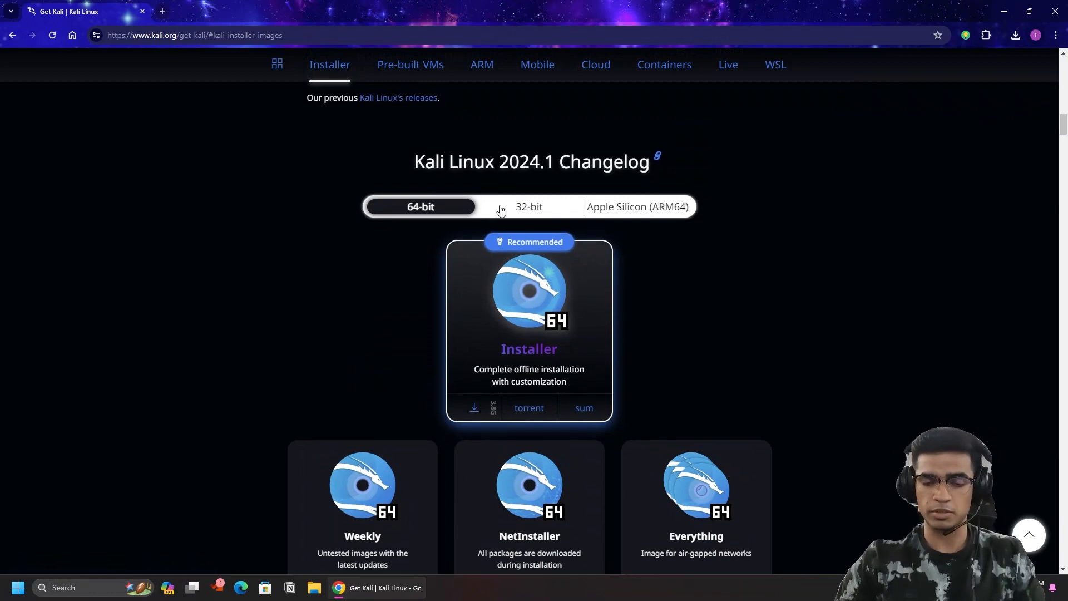
Compare the 32-bit and 64-bit installer images, settling on the 64-bit installer.
left_click(535, 210)
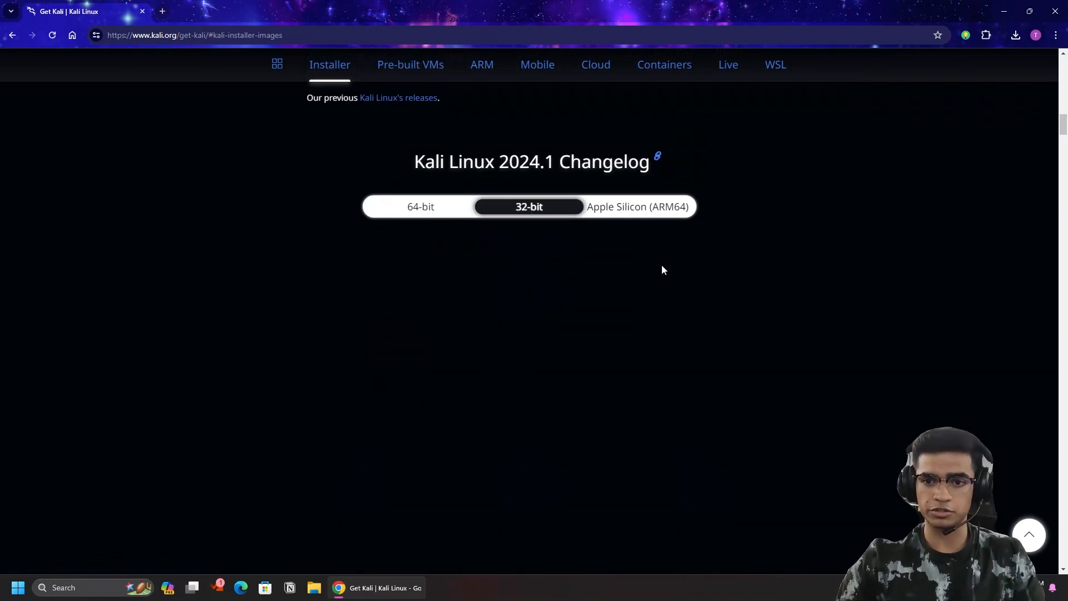
left_click(407, 214)
scroll(396, 242, "down", 3)
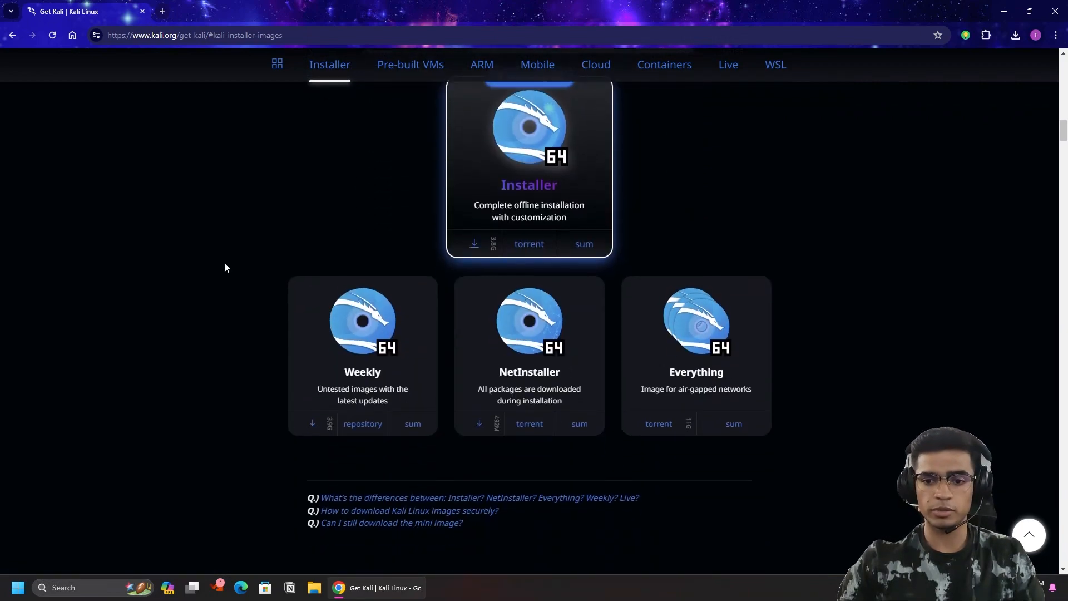
scroll(463, 368, "up", 2)
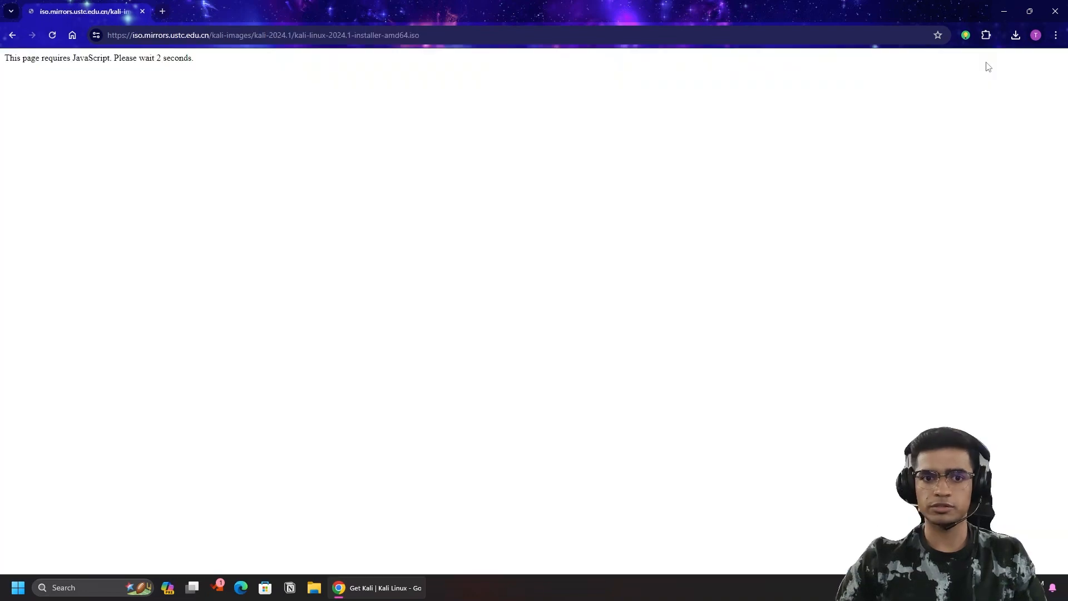
Cancel the kali-linux-2024.1-installer-amd64 ISO download and minimize Chrome.
left_click(1015, 35)
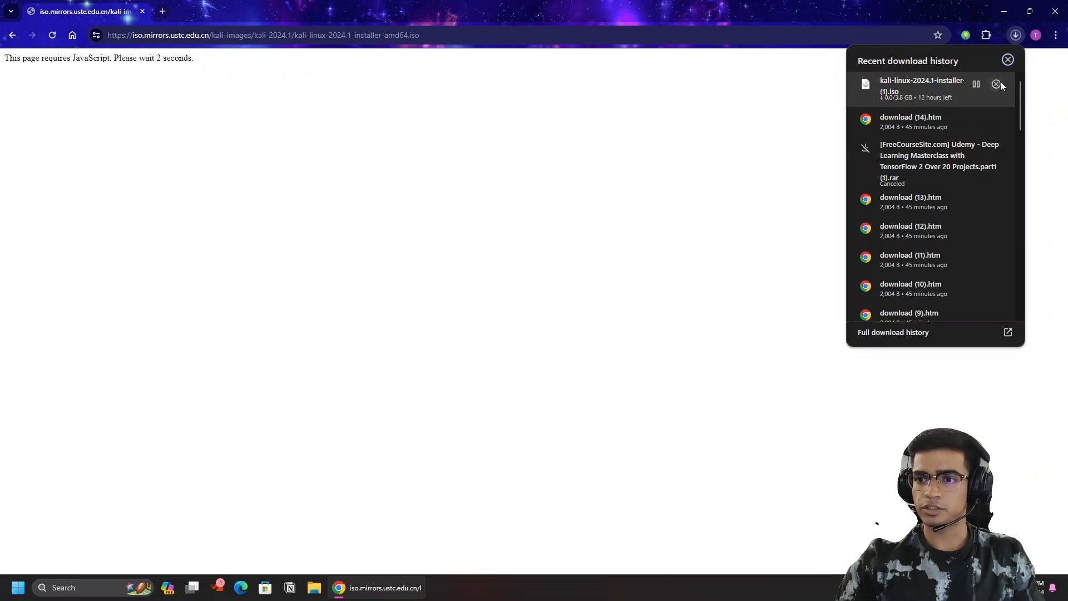
left_click(996, 85)
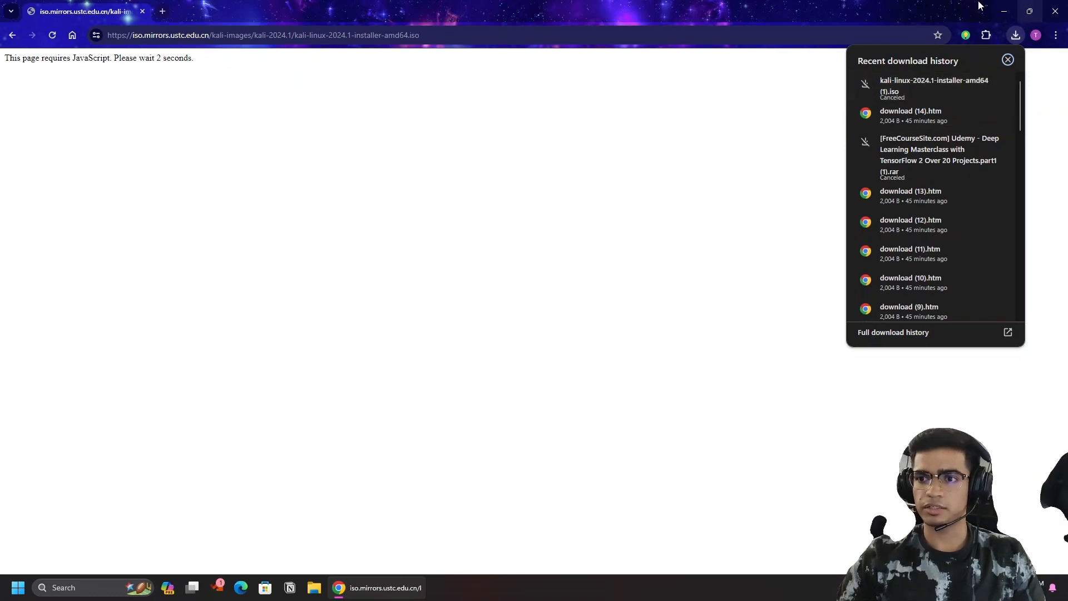
left_click(1004, 11)
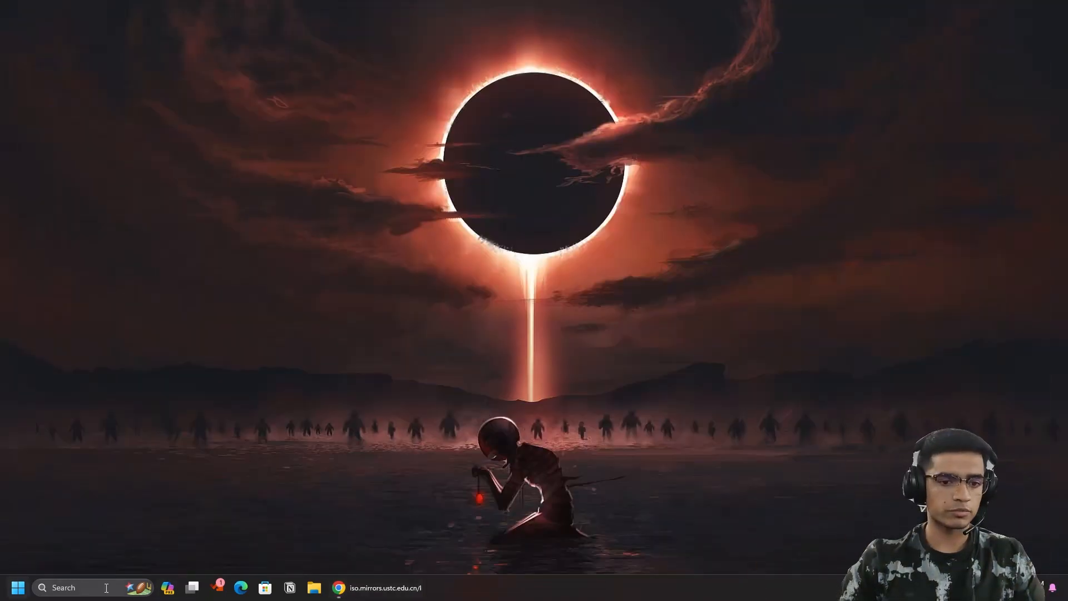
Search Windows for 'vmware' and launch VMware Workstation Pro.
left_click(129, 579)
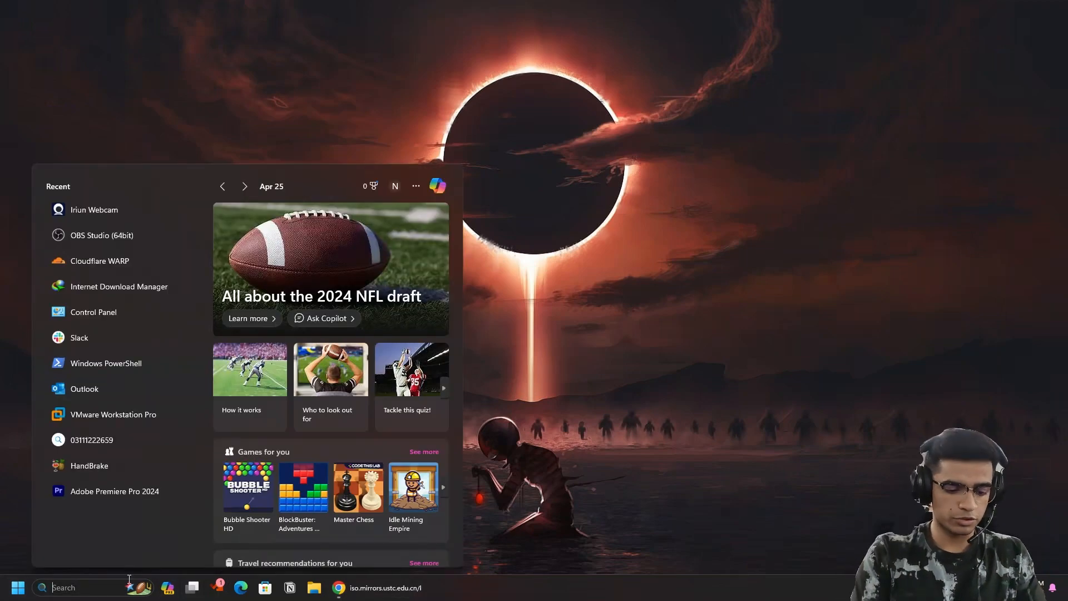
type("vmware")
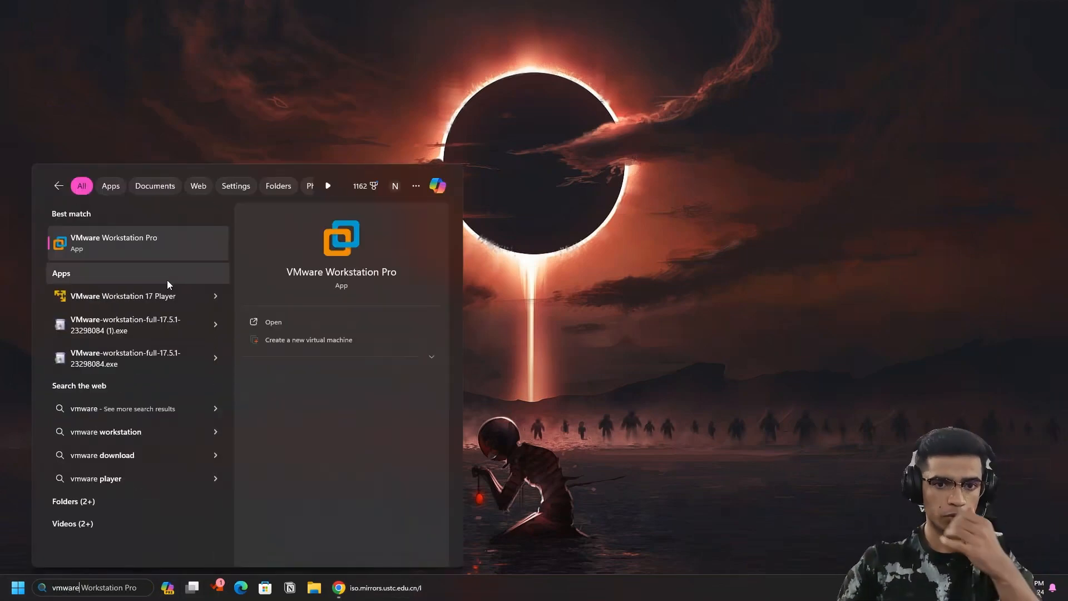
left_click(135, 251)
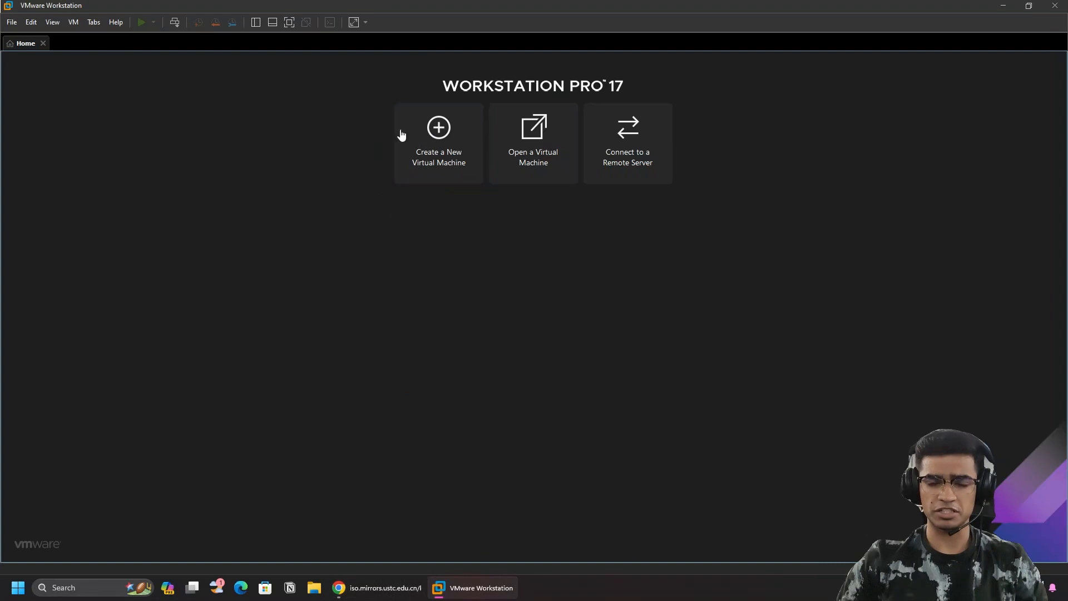
Start a Custom new virtual machine with the default hardware compatibility.
left_click(461, 143)
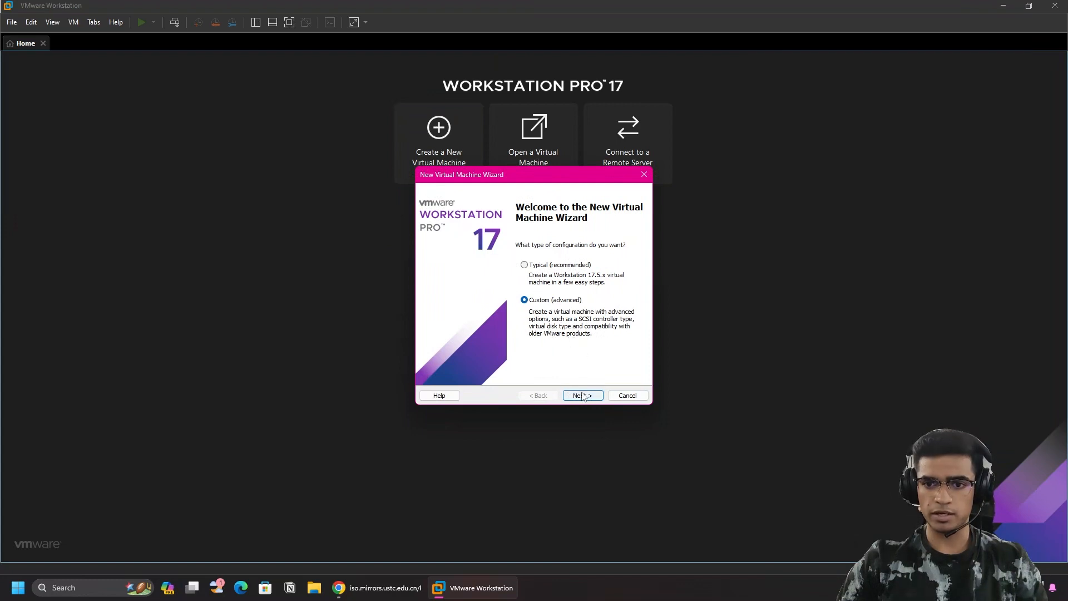
left_click(590, 399)
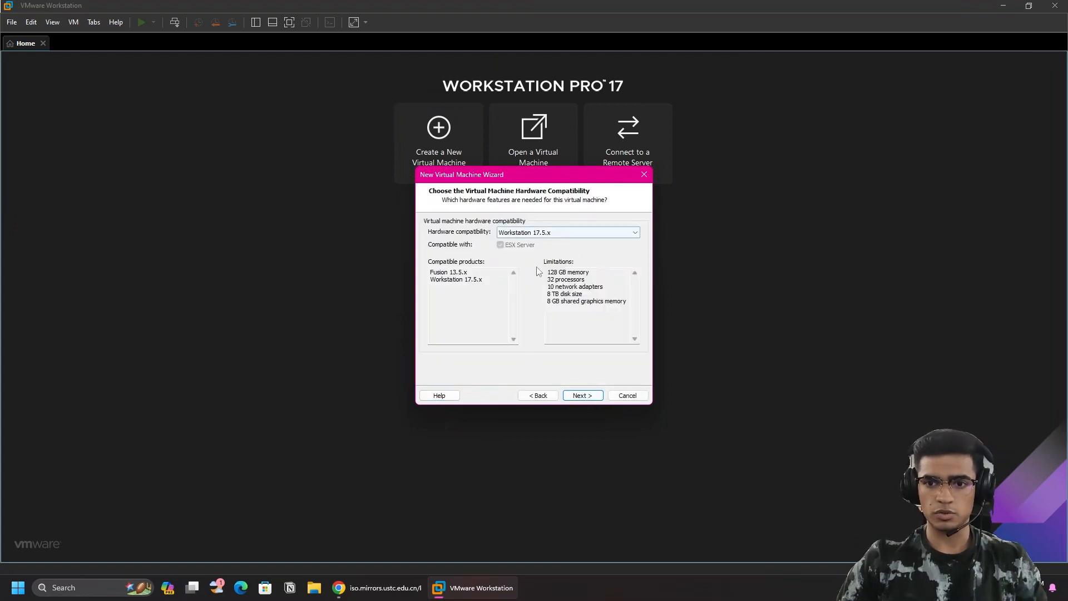
left_click(591, 396)
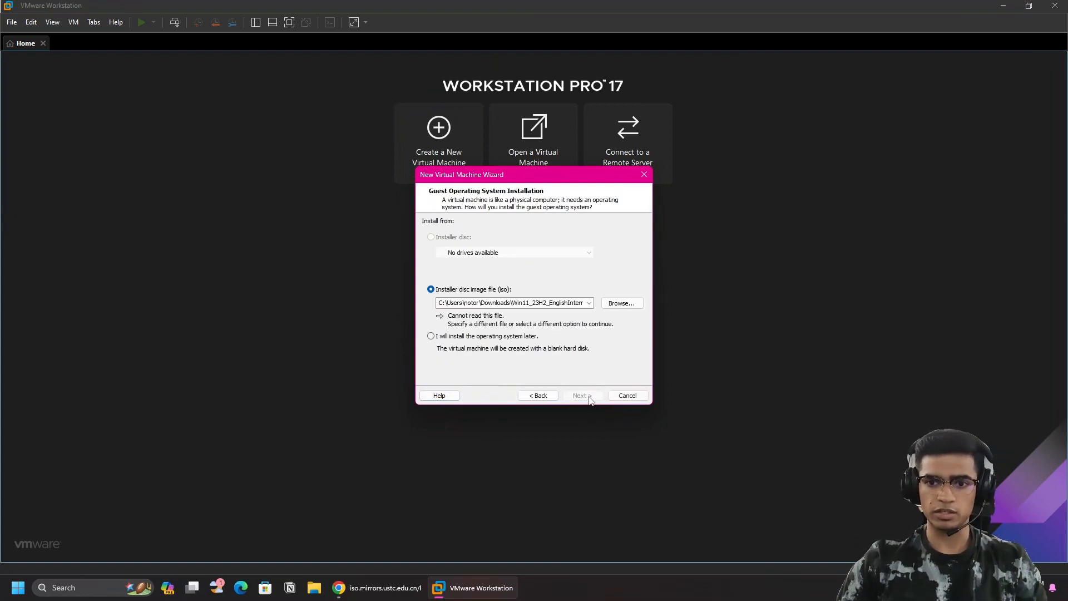
Use kali-linux-2024.1-installer-amd64.iso from Downloads as the installer disc image.
left_click(622, 304)
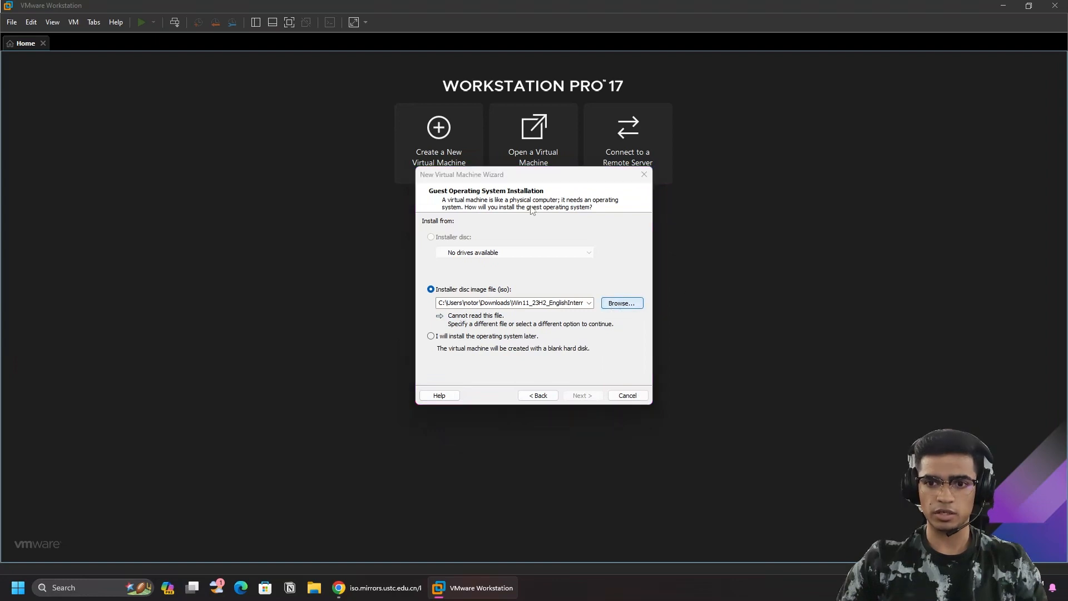
scroll(559, 360, "down", 2)
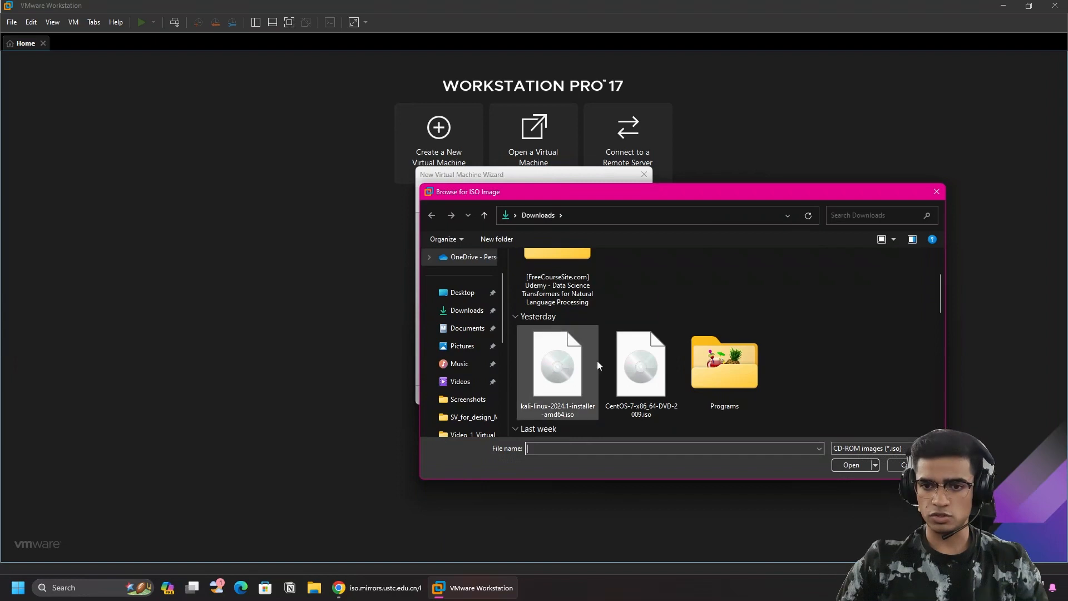
double_click(573, 377)
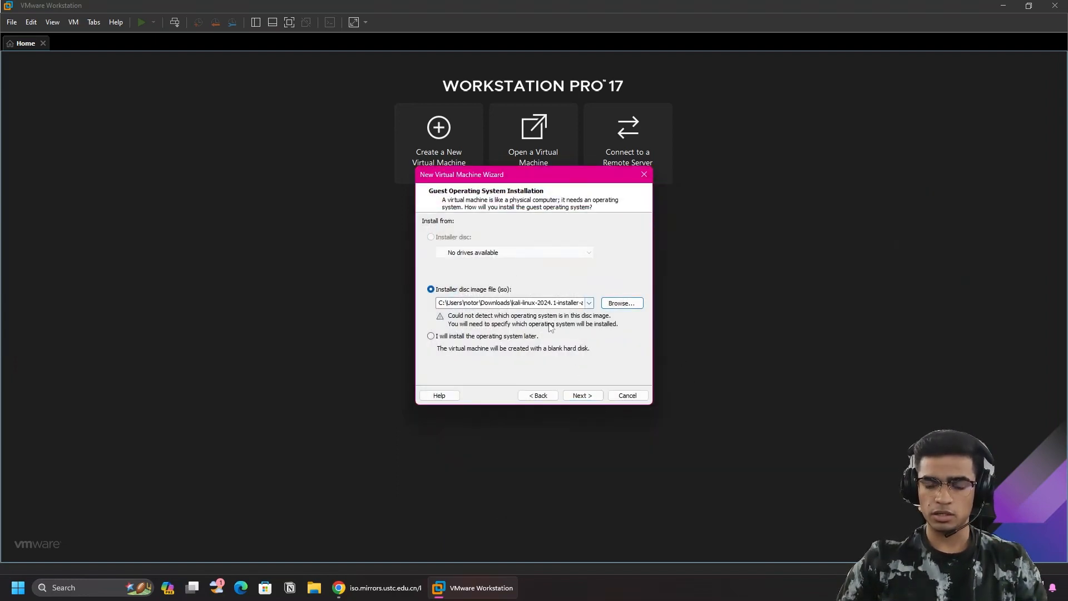
left_click(583, 396)
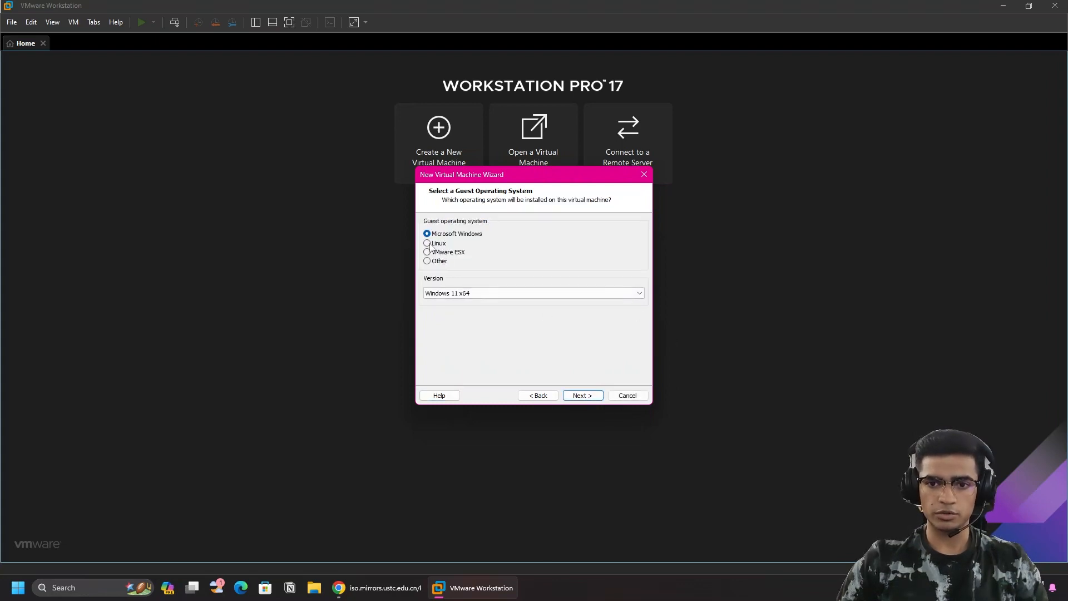
Look through the Linux version list and keep Ubuntu as the guest version.
left_click(512, 297)
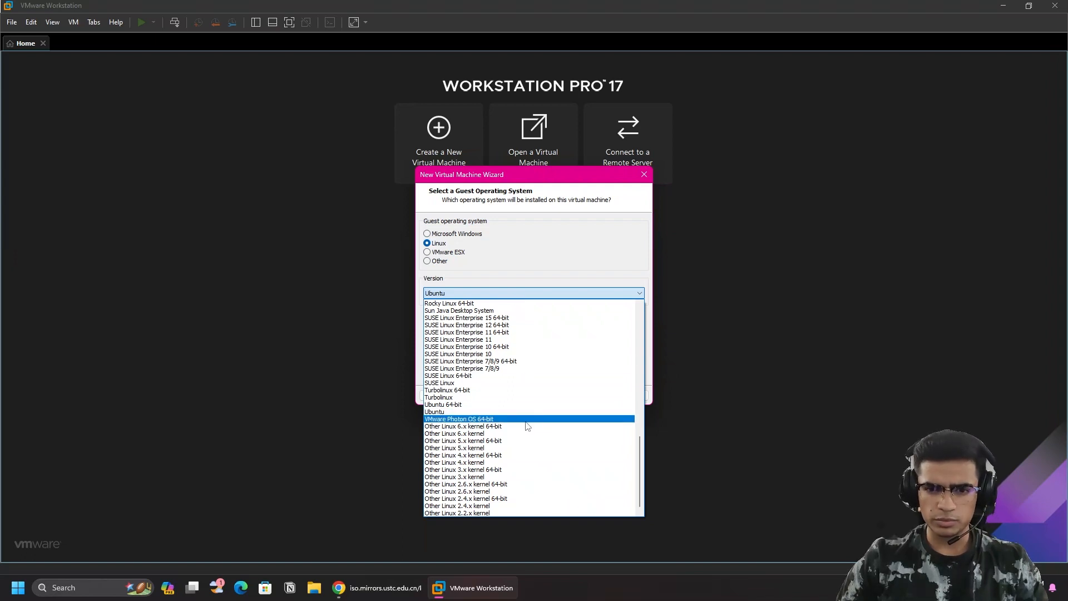
scroll(528, 427, "up", 3)
scroll(529, 430, "up", 15)
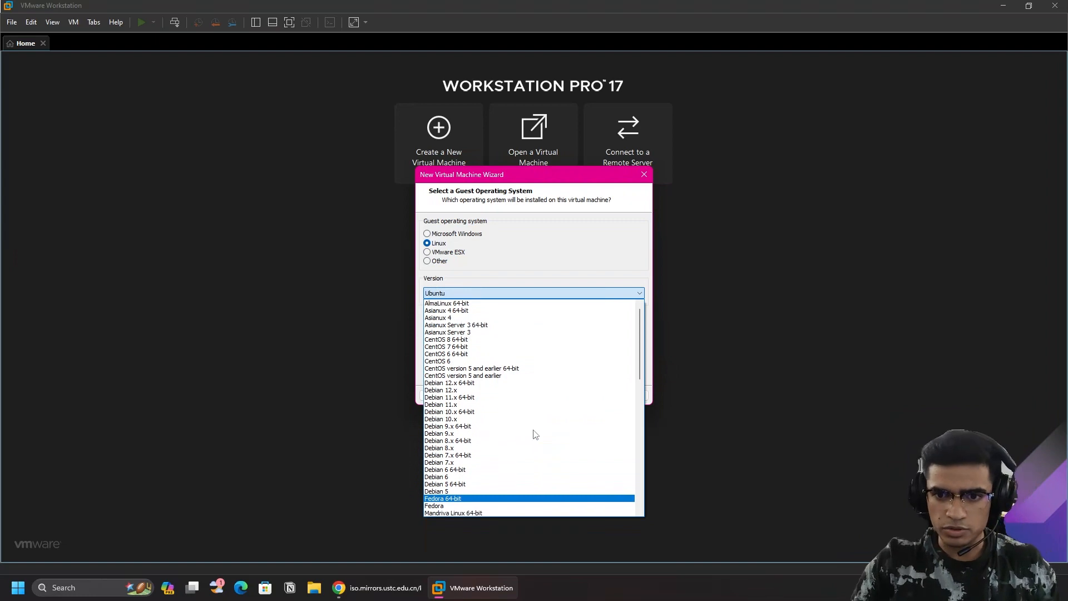
scroll(536, 435, "down", 16)
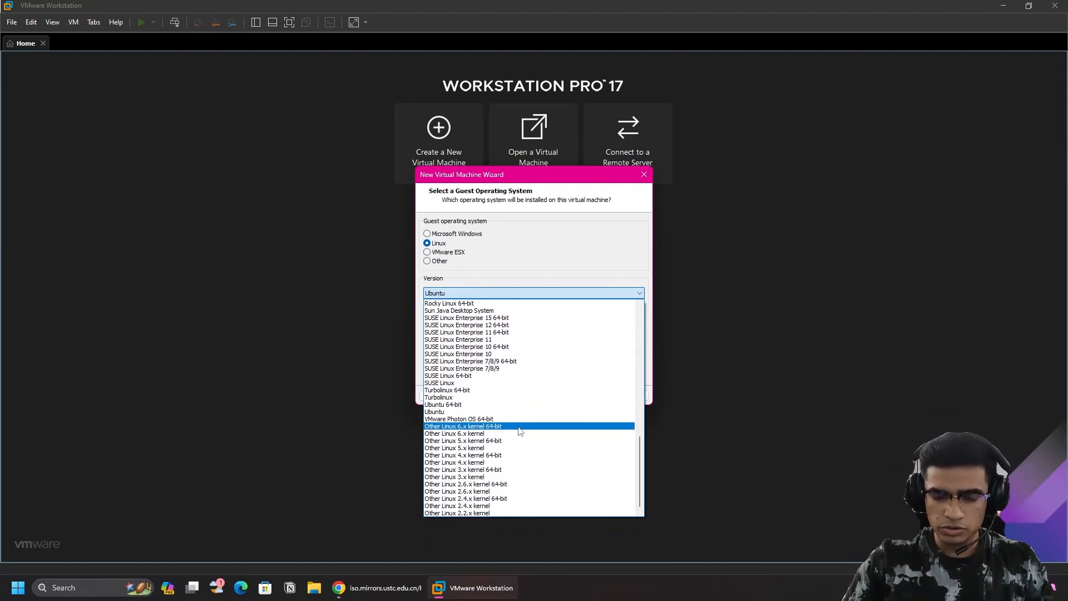
scroll(517, 431, "up", 2)
scroll(521, 435, "up", 4)
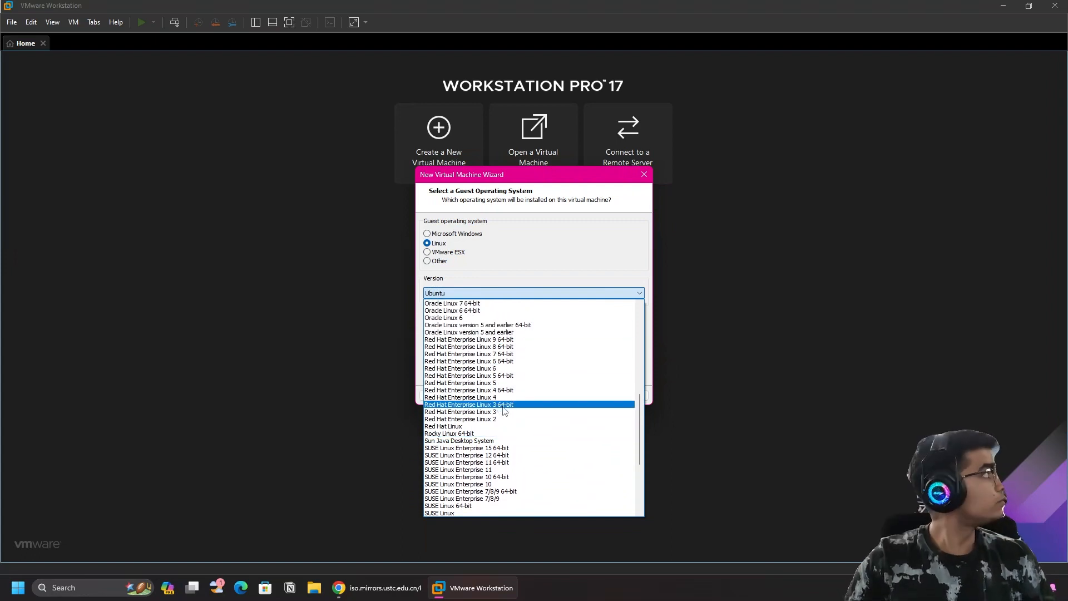
scroll(503, 411, "down", 6)
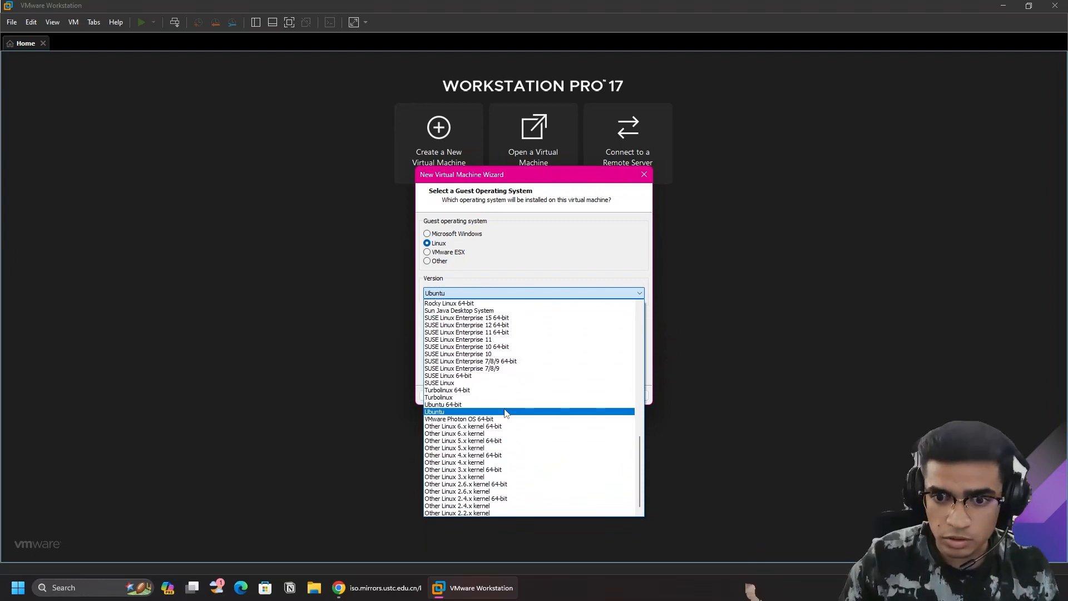
scroll(506, 413, "up", 10)
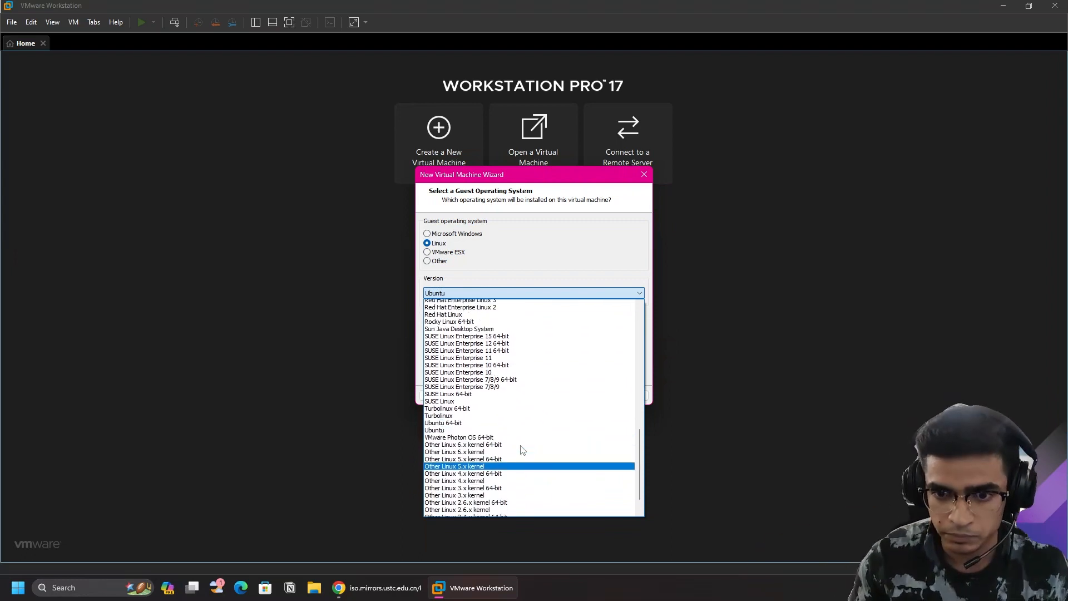
scroll(445, 389, "up", 2)
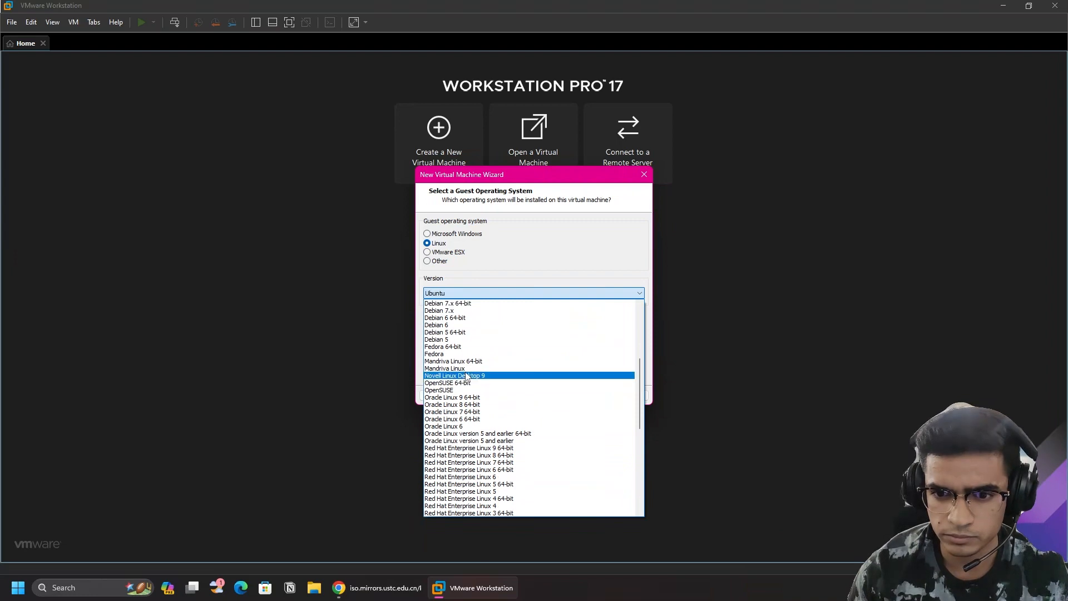
scroll(467, 378, "up", 6)
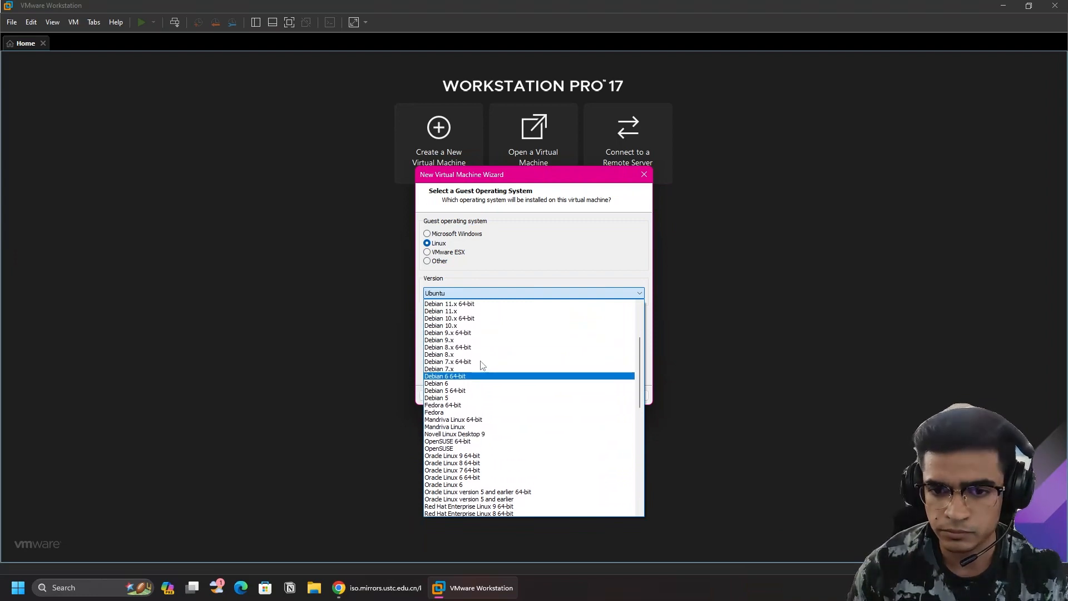
left_click(510, 266)
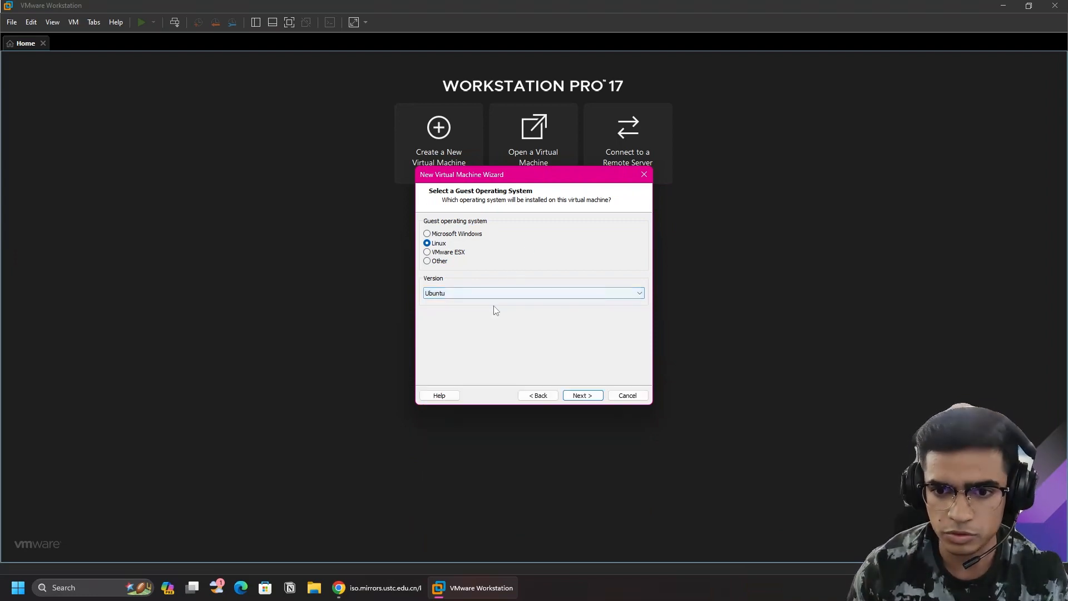
Create 'New folder (2)' on the Desktop and set it as the VM's location.
left_click(587, 399)
left_click(625, 270)
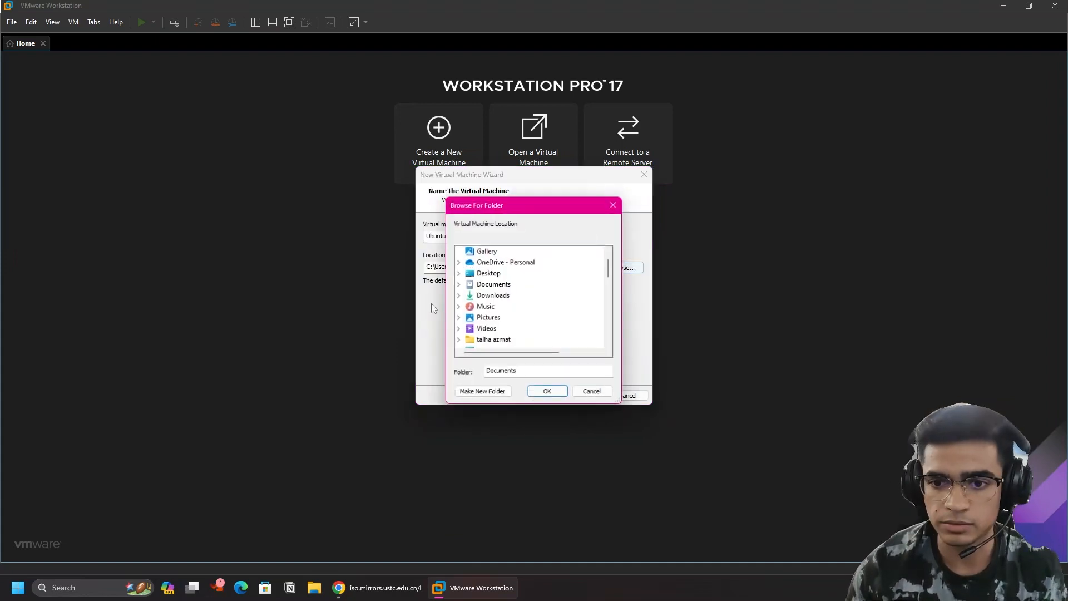
left_click(496, 274)
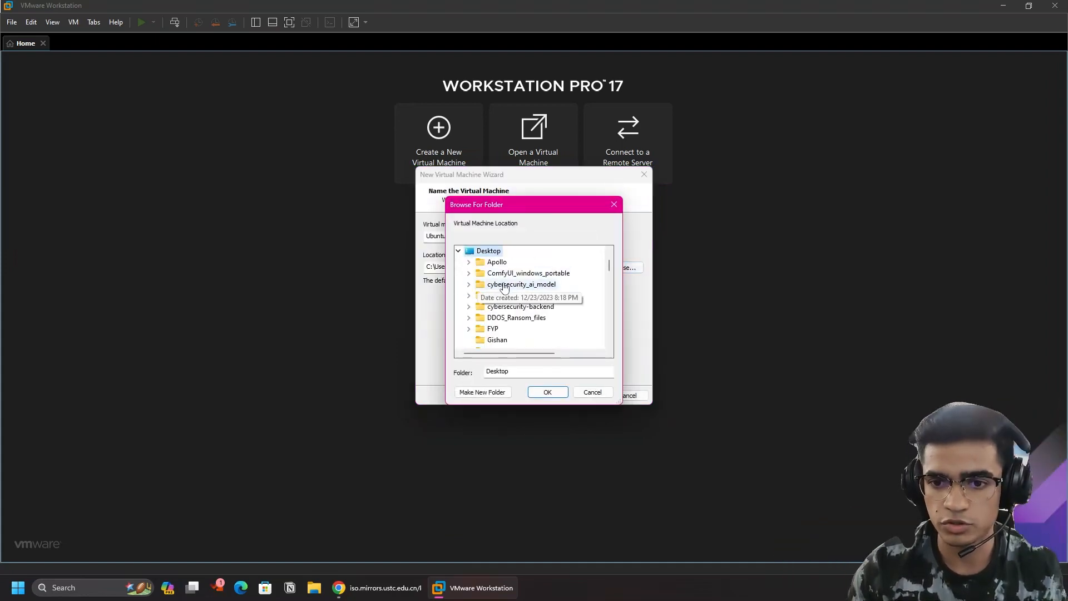
right_click(473, 254)
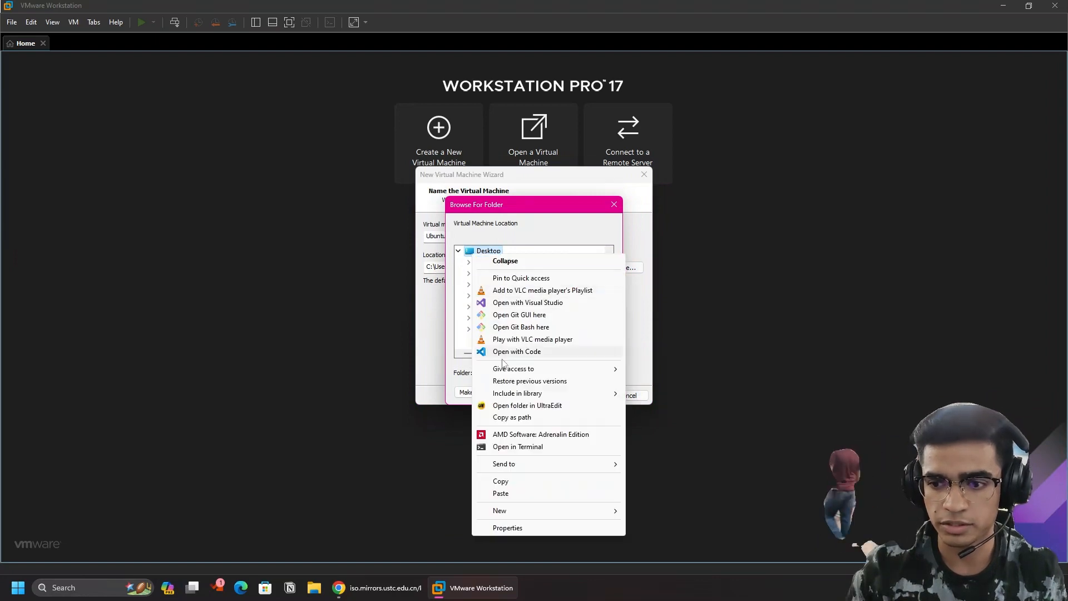
mouse_move(593, 510)
left_click(654, 510)
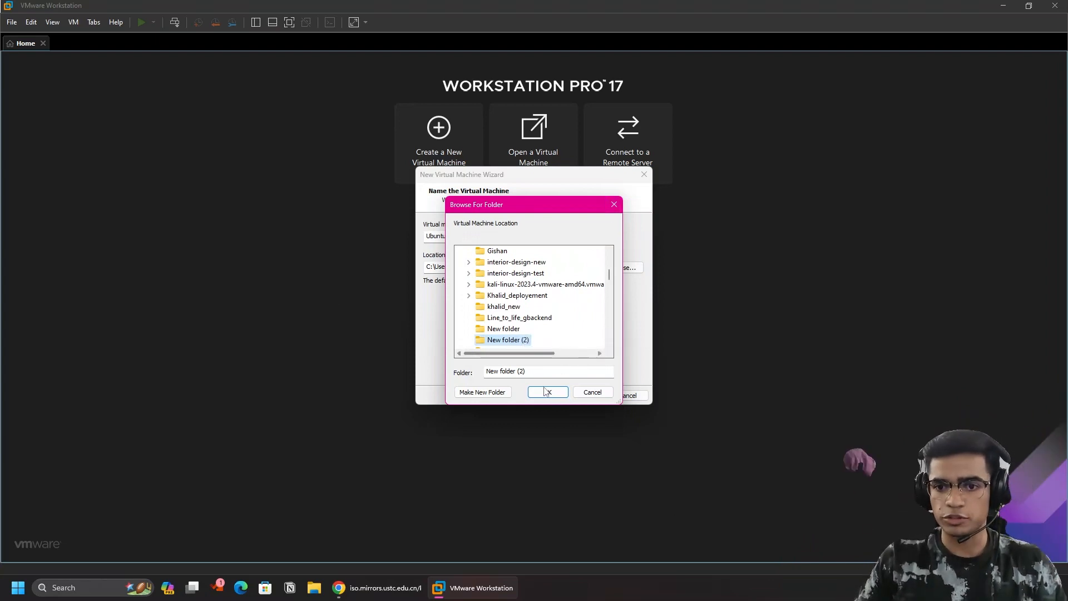
left_click(546, 393)
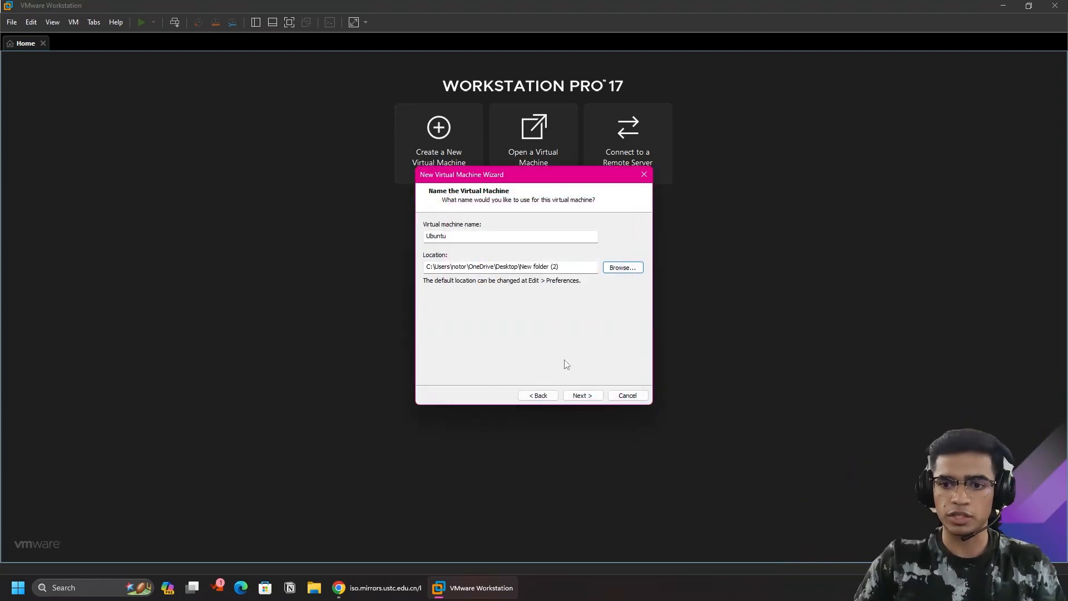
Set the VM to 1 processor with 8 cores per processor.
left_click(588, 398)
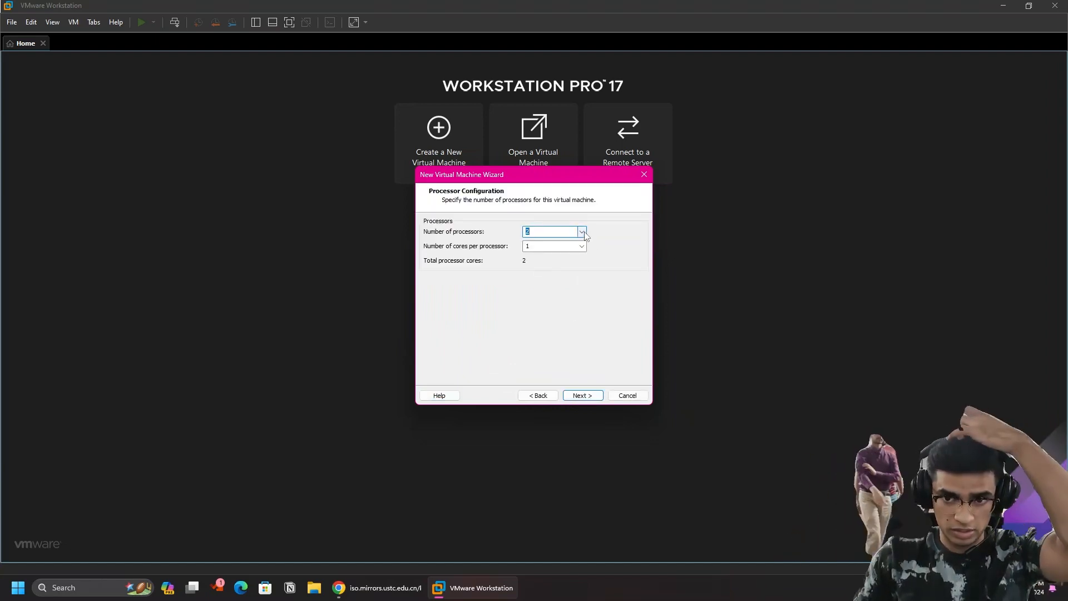
left_click(582, 232)
left_click(570, 242)
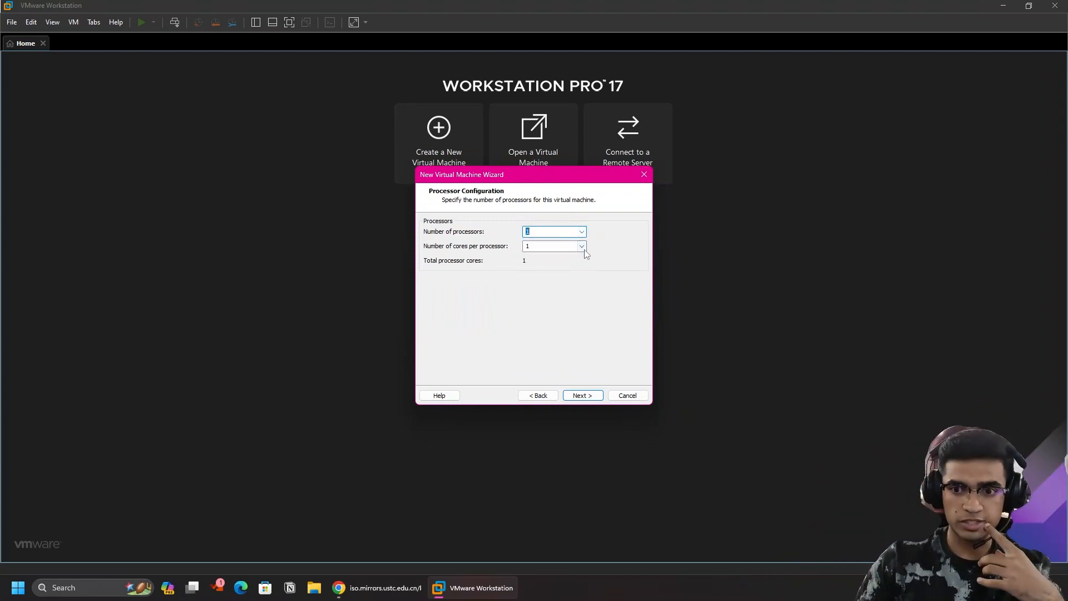
left_click(582, 247)
key("Escape")
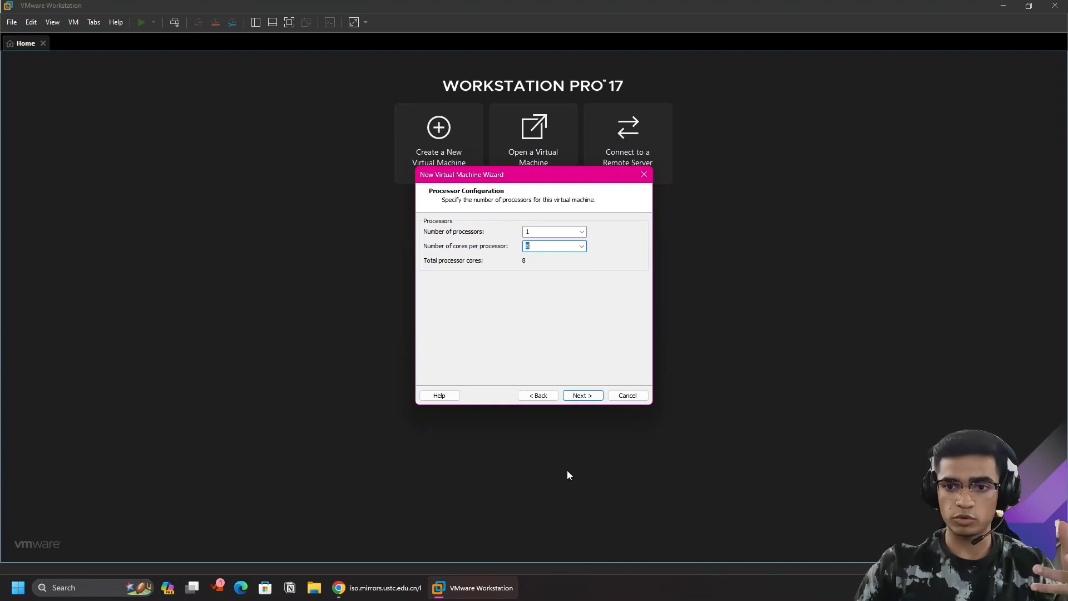
right_click(579, 588)
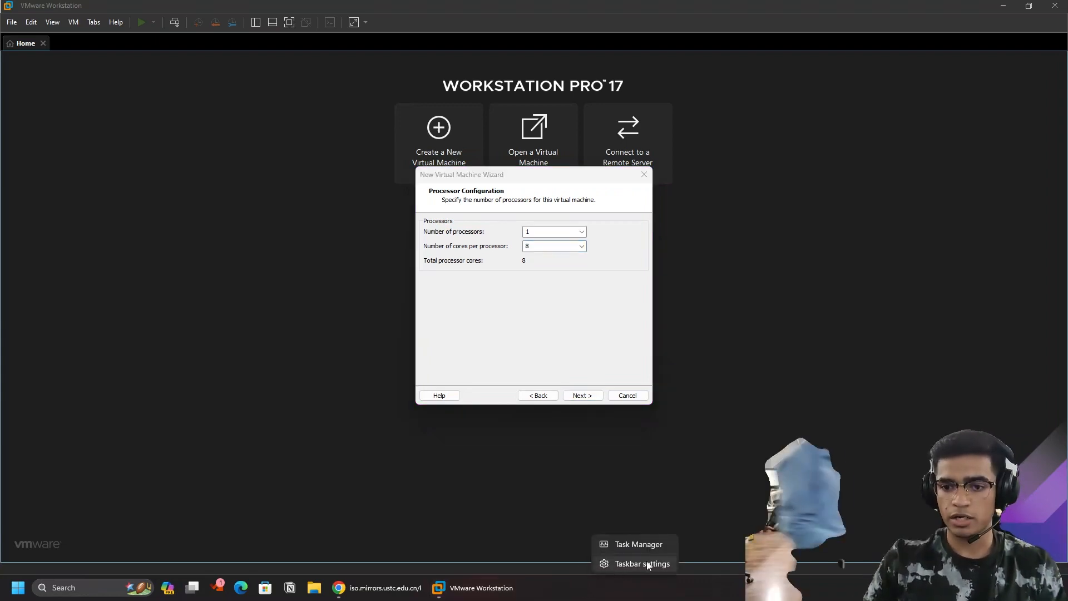
left_click(627, 548)
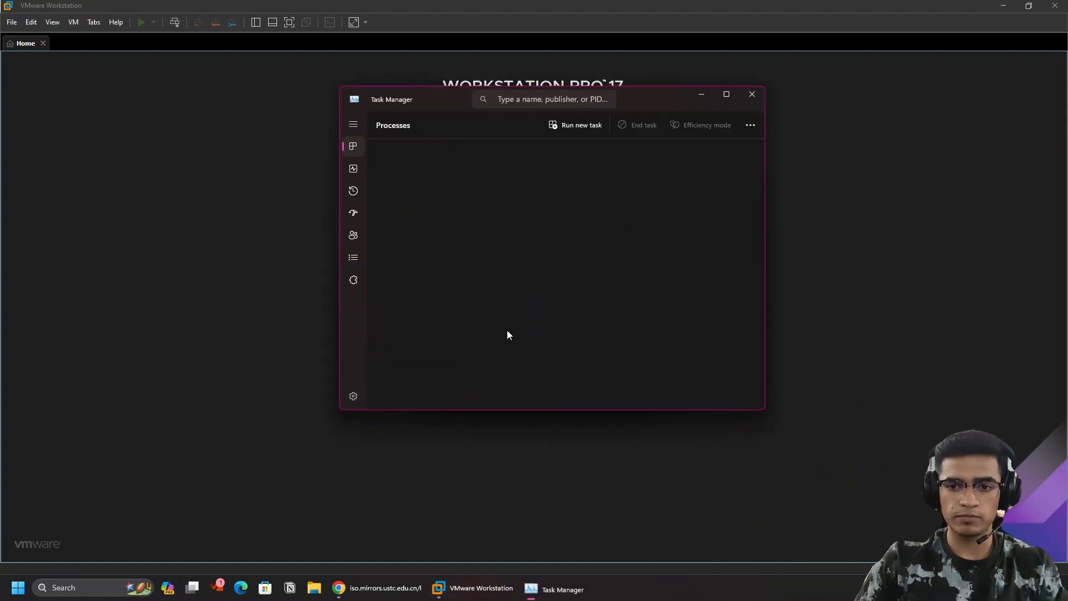
left_click(354, 168)
left_click(418, 187)
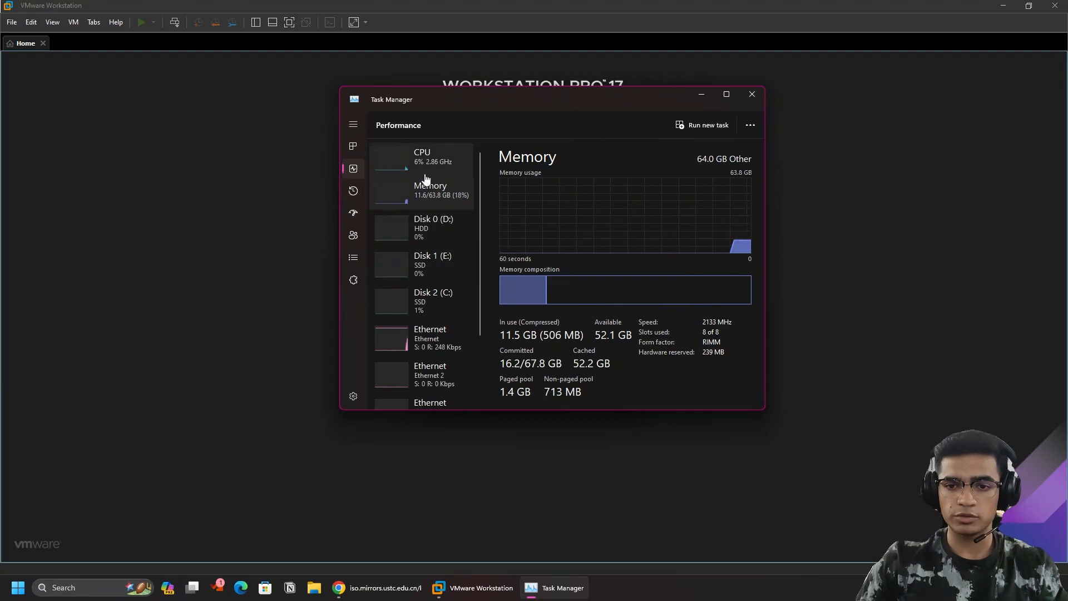
left_click(429, 161)
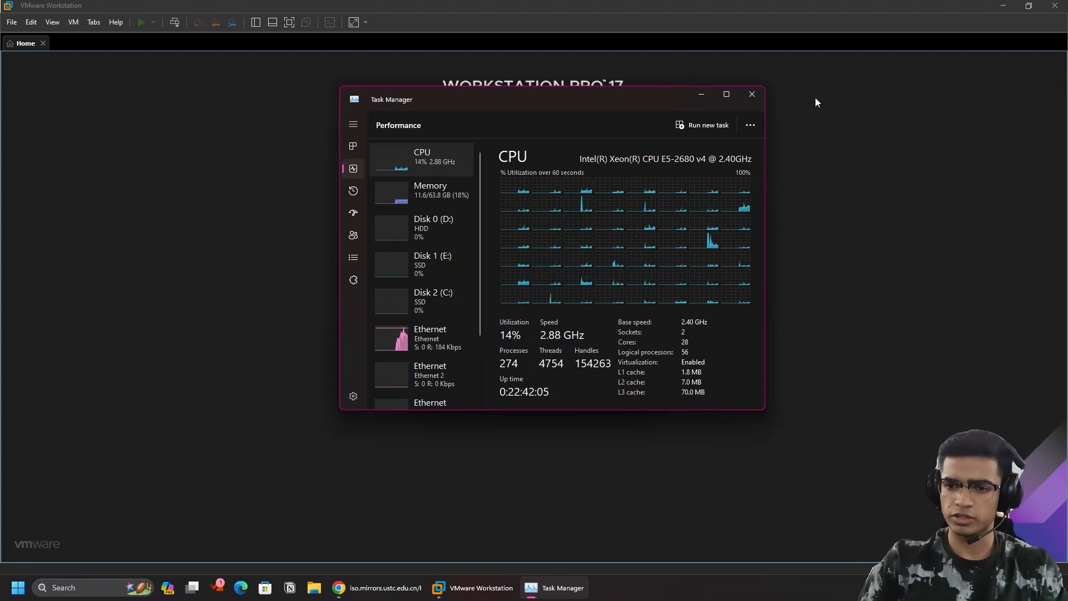
left_click(748, 97)
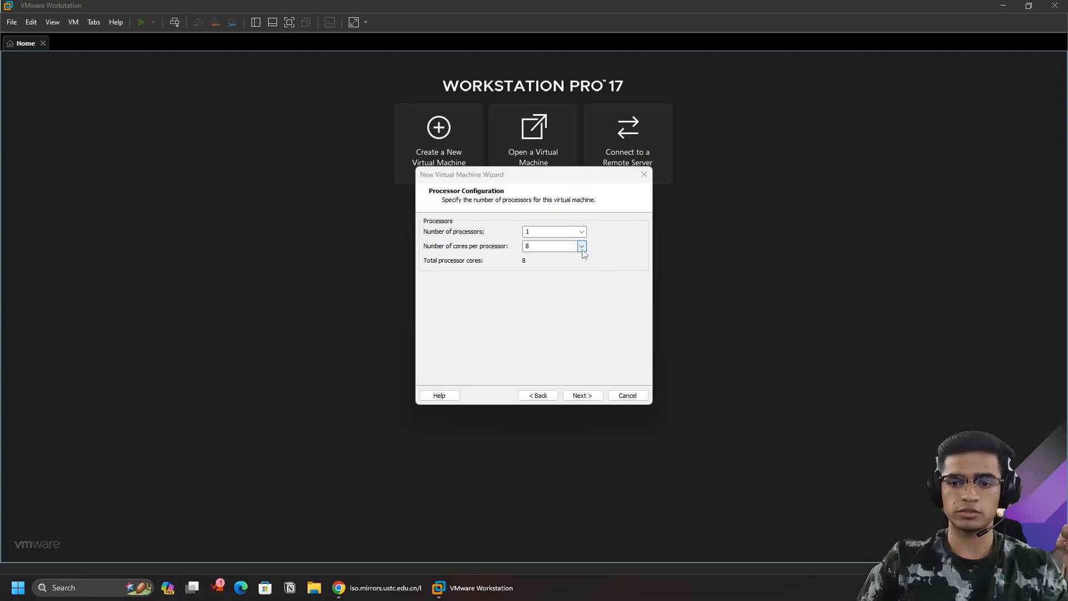
Raise the VM's memory to 8192 MB and continue to Network Type.
left_click(580, 396)
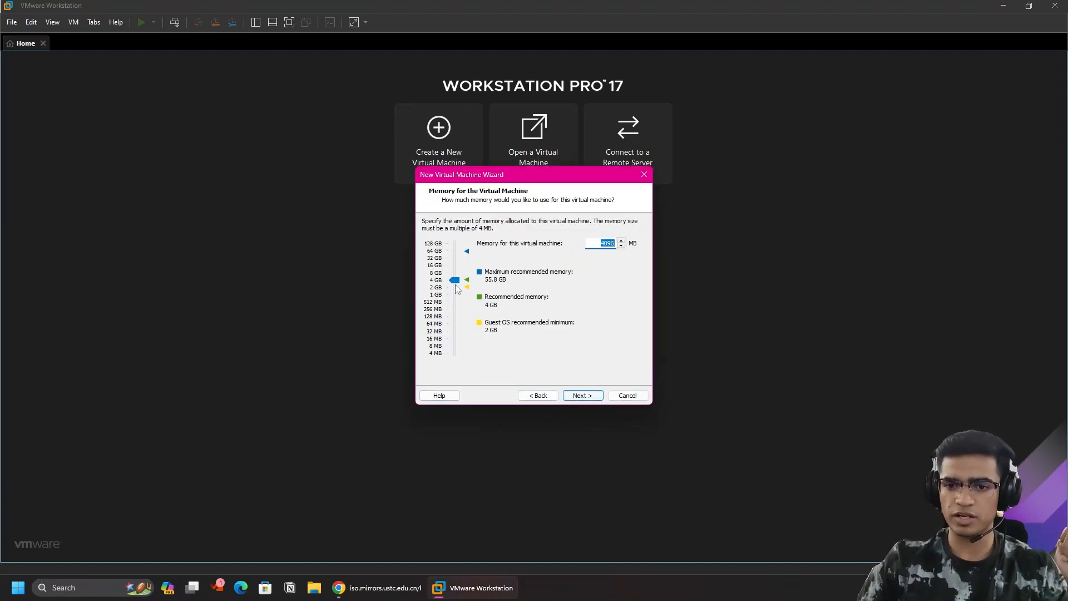
left_click_drag(457, 284, 457, 276)
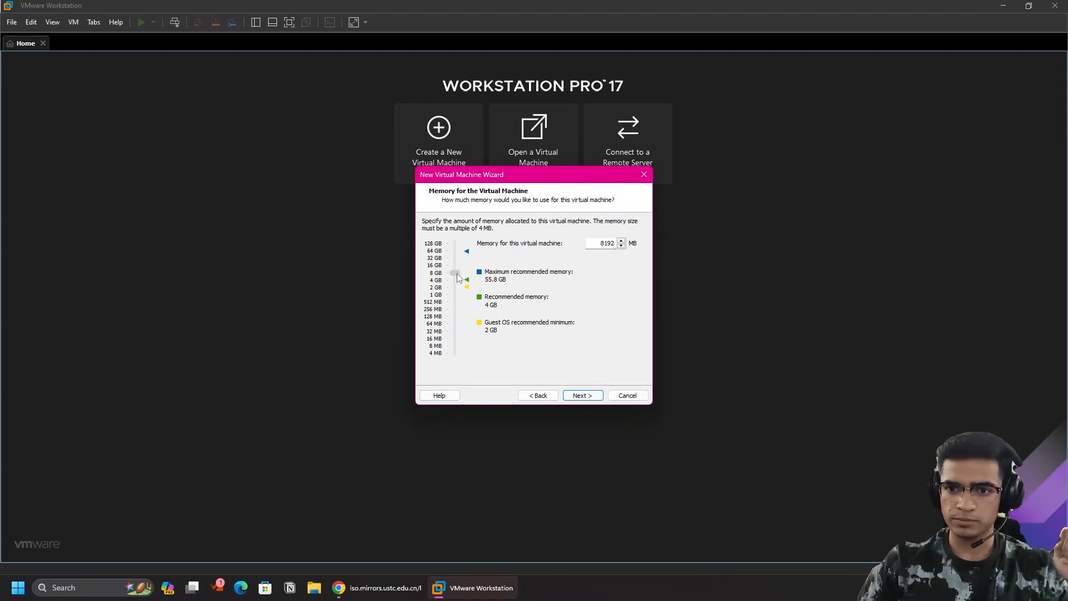
left_click(573, 396)
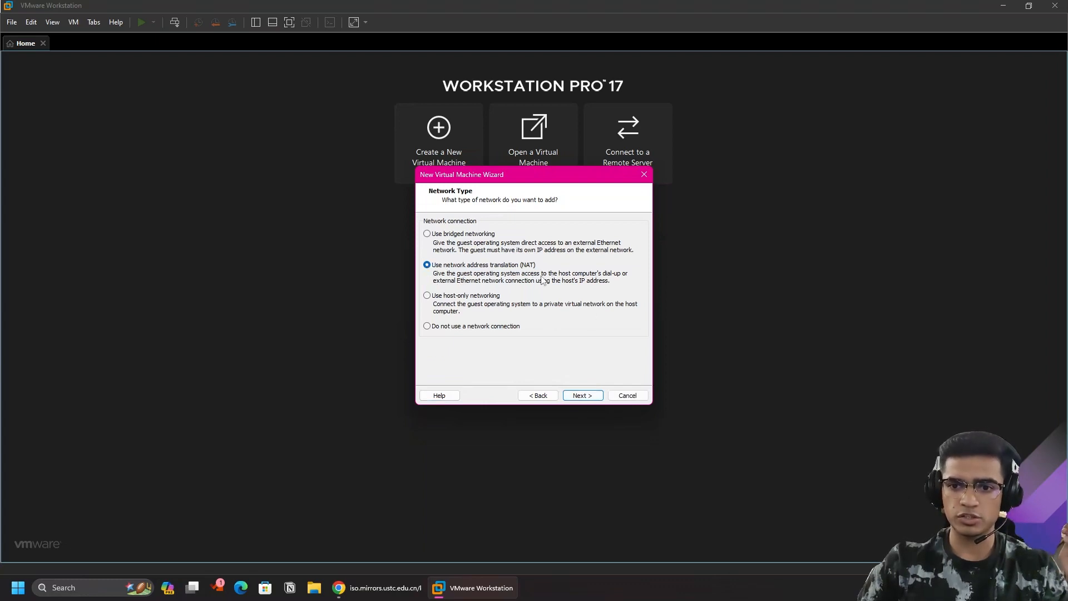
Keep NAT networking and the LSI Logic controller, and choose NVMe as the disk type.
left_click(589, 398)
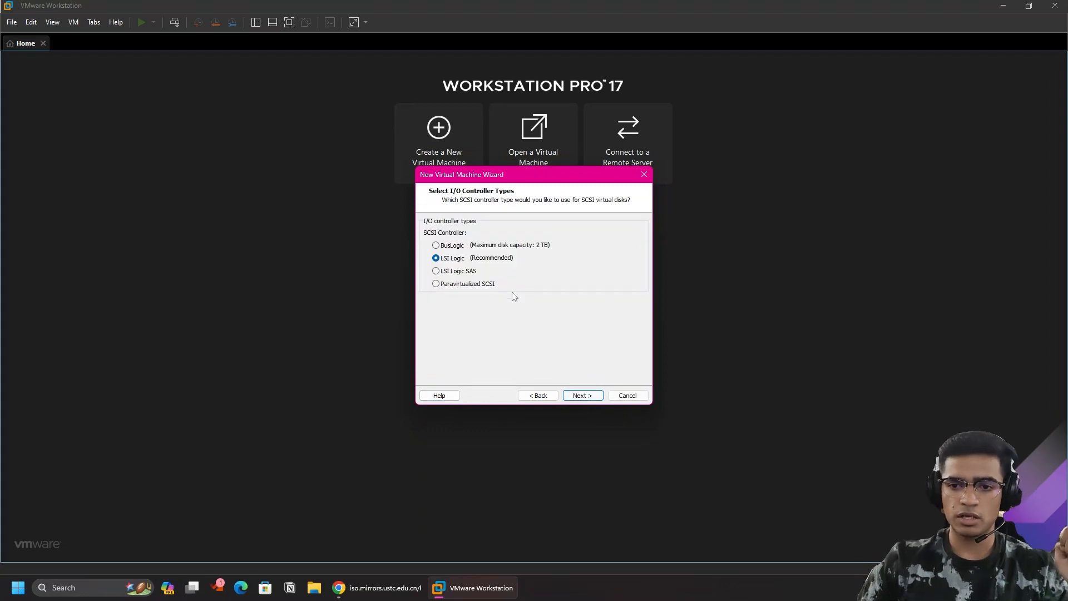
left_click(582, 395)
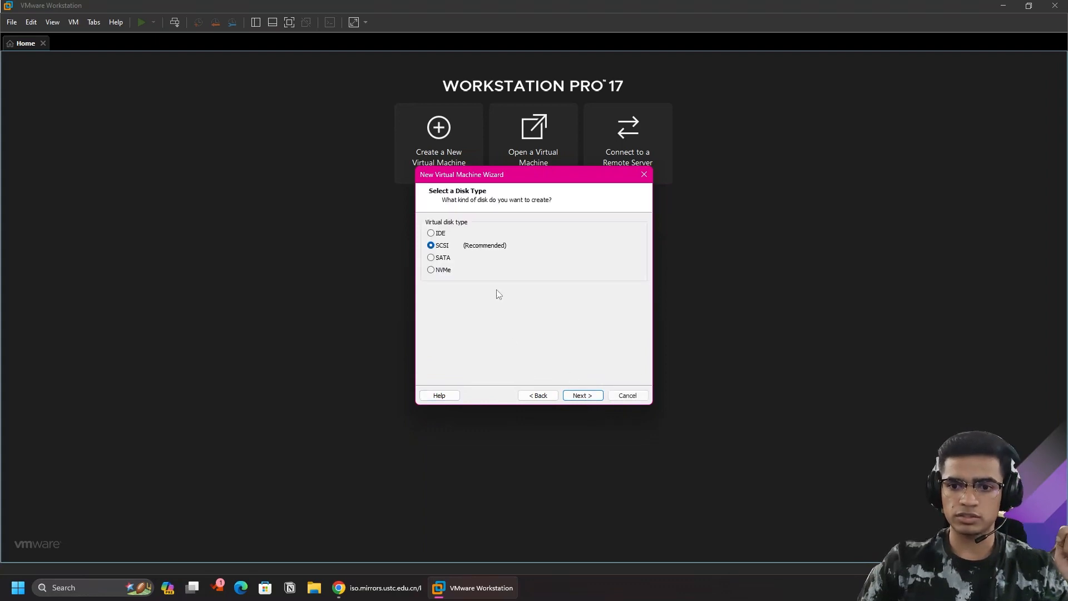
left_click(431, 270)
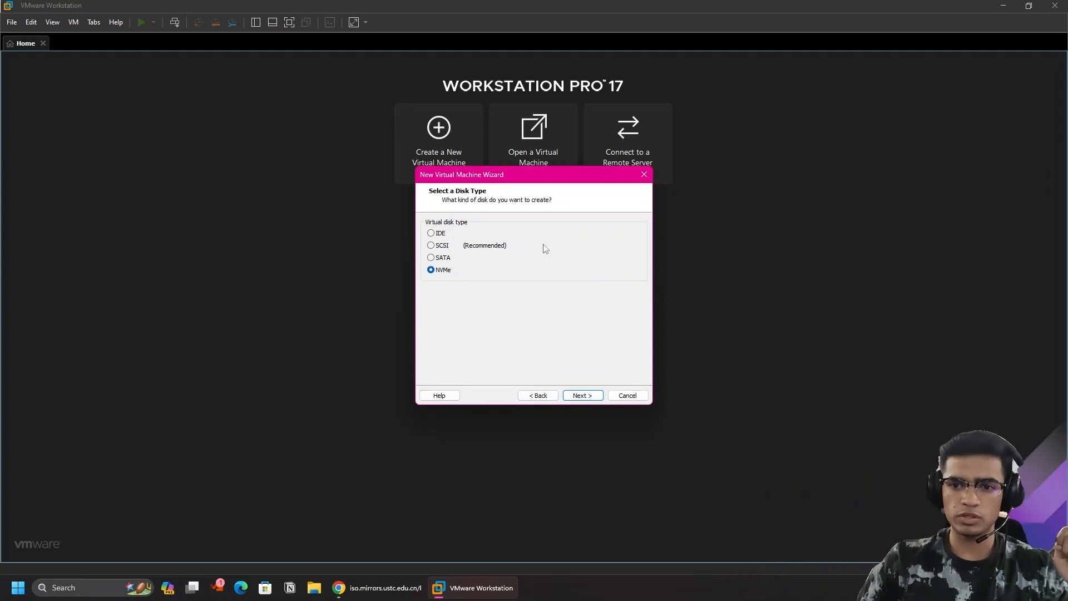
left_click(595, 396)
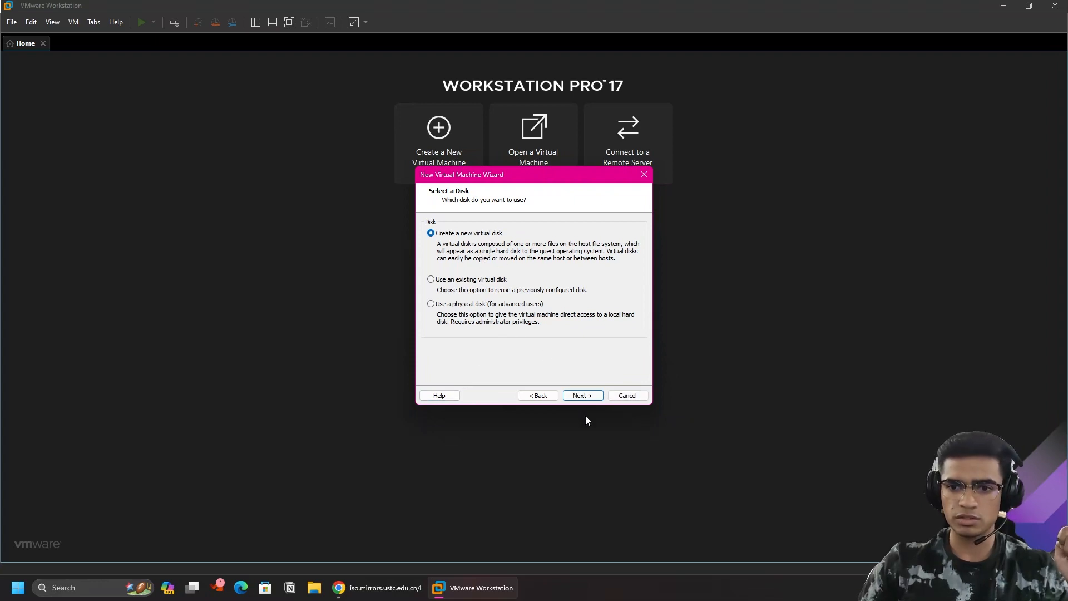
Create a new 50 GB disk split into multiple files, saved as Ubuntu.vmdk.
left_click(600, 397)
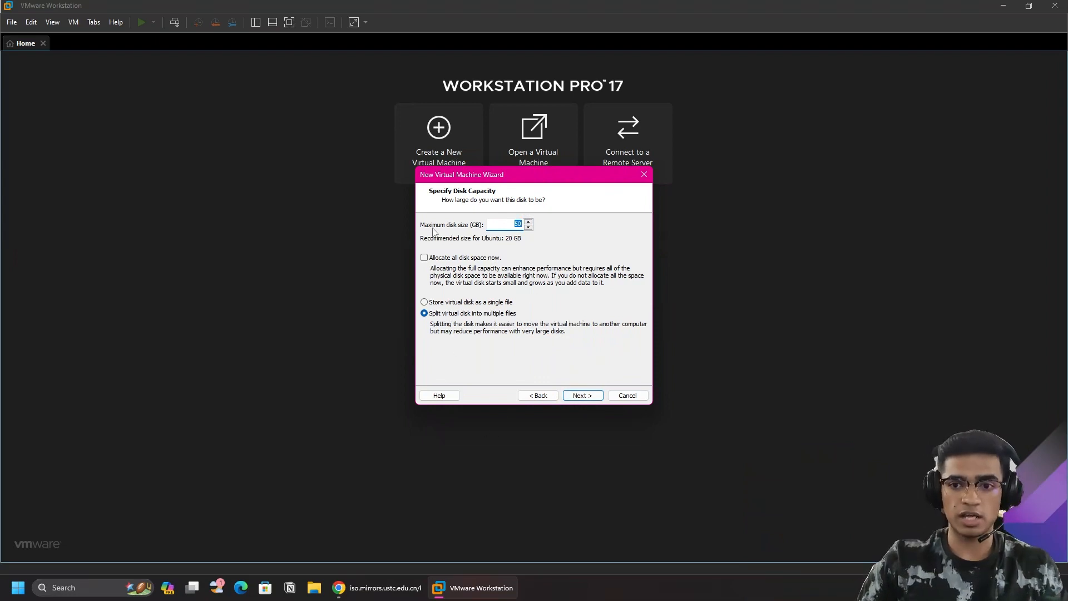
left_click(574, 395)
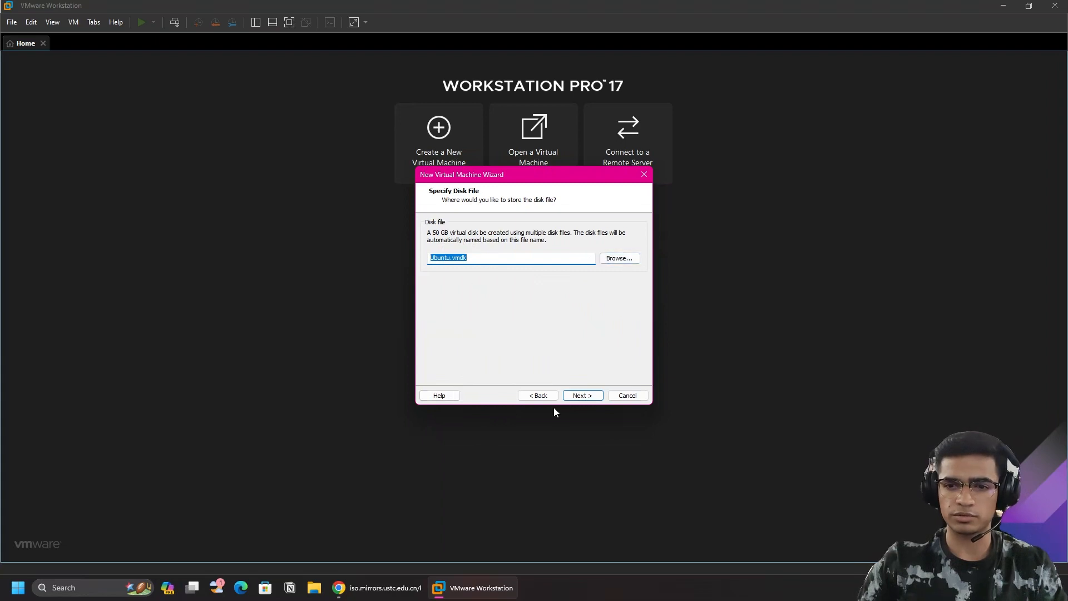
left_click(581, 394)
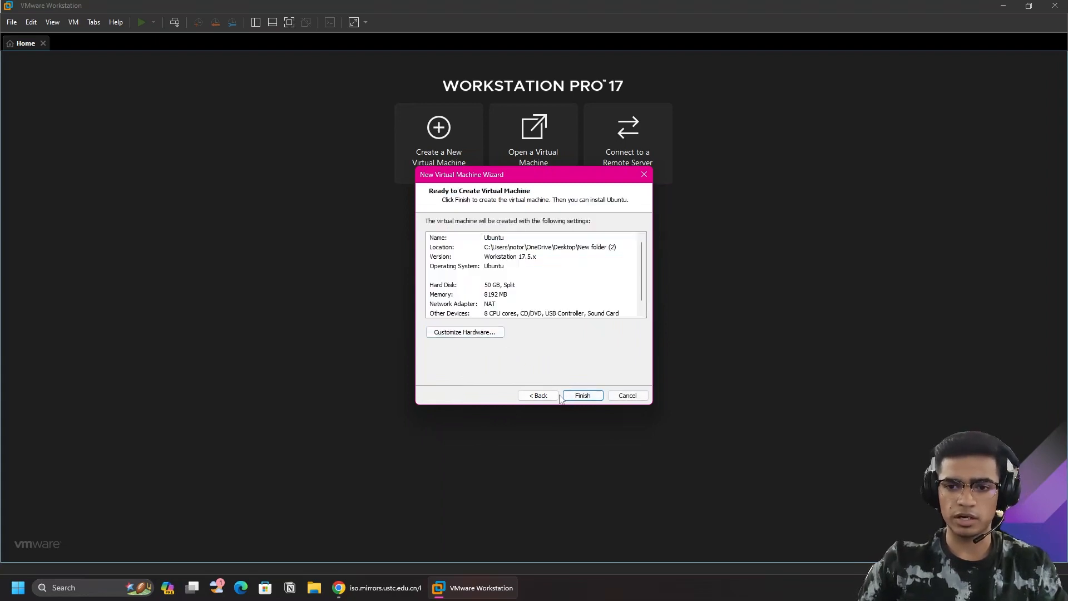
Complete the wizard, creating the VM with 8 GB memory, 8 processors and a 50 GB NVMe disk.
left_click(583, 395)
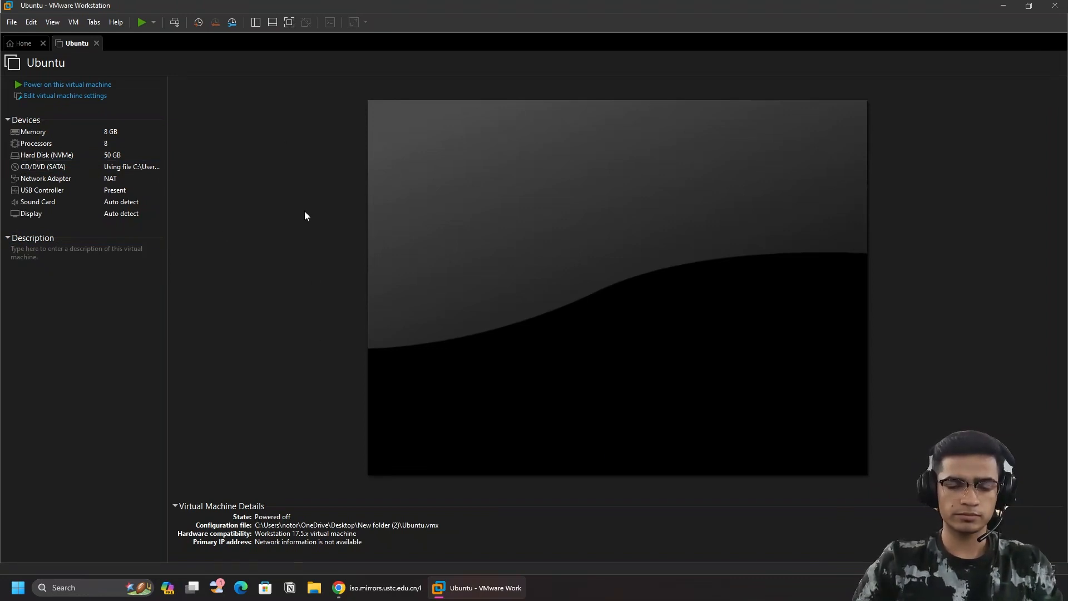
Power on the new VM and start 'Graphical install' from the Kali boot menu.
left_click(72, 88)
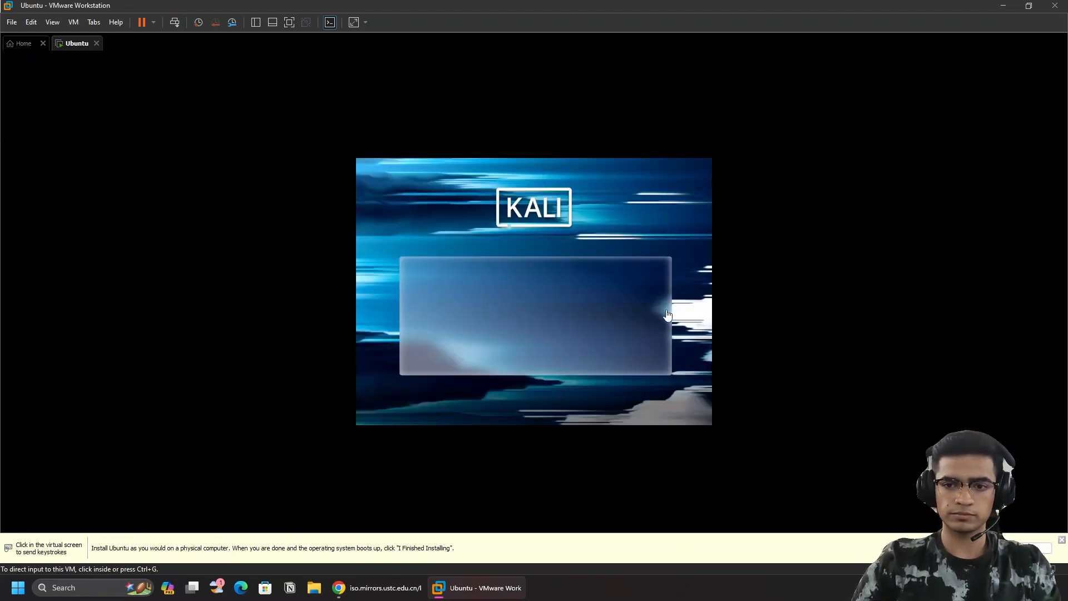
left_click(583, 338)
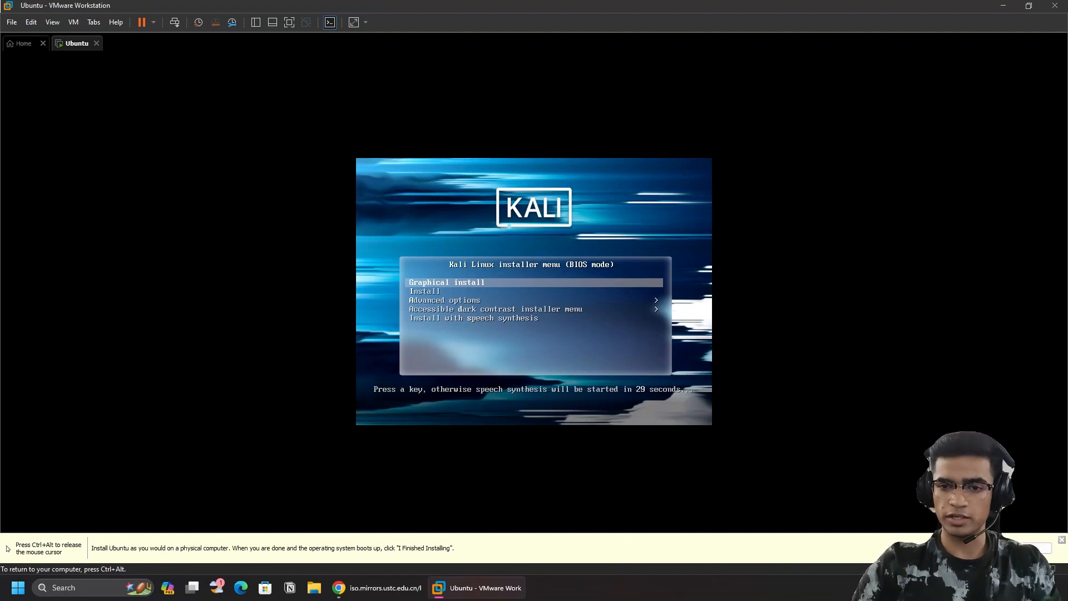
key("Down")
key("Down")
key("Up")
key("Up")
key("Down")
key("Down")
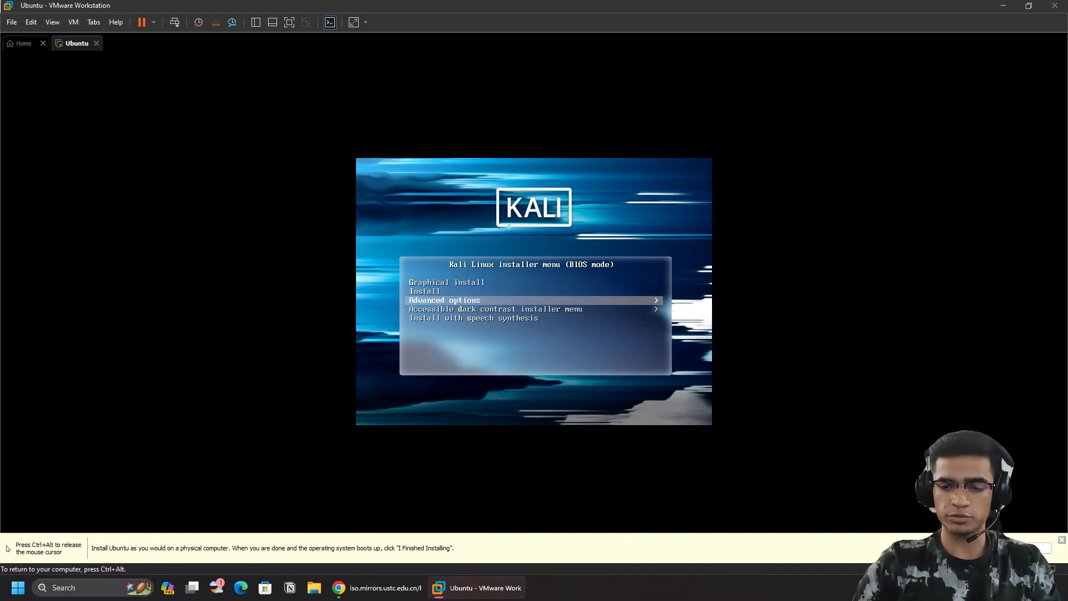
key("Up")
key("Up")
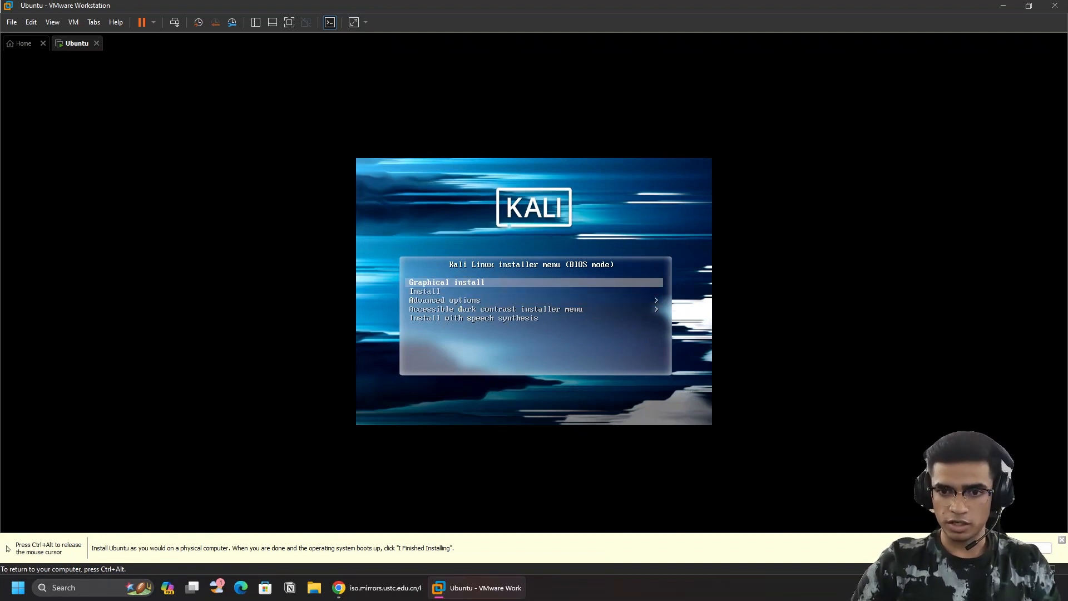
key("Return")
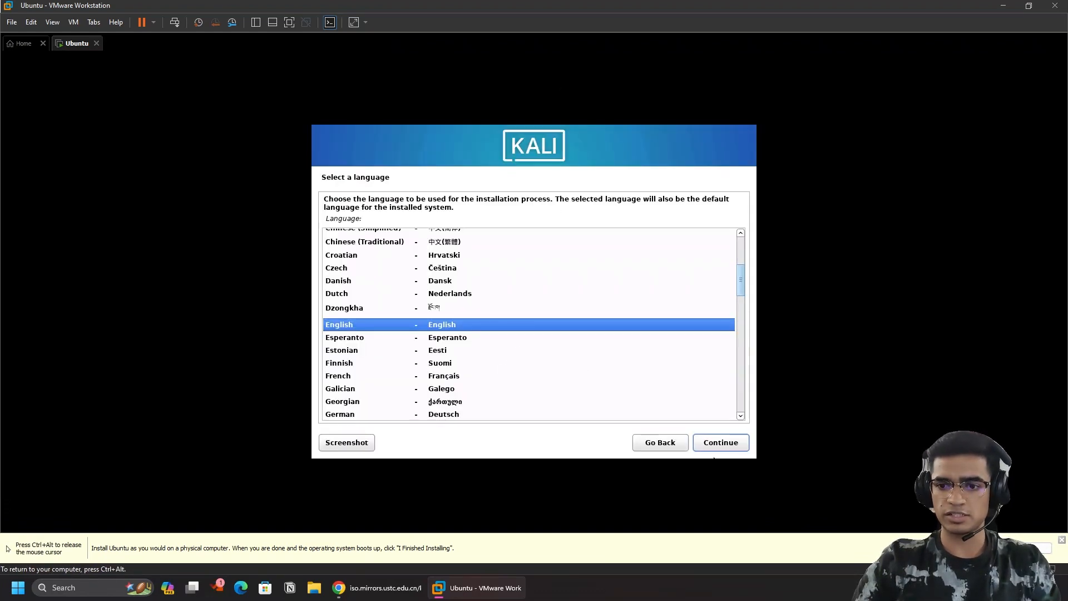
Accept English, United States and the American English keyboard in the installer.
left_click(723, 444)
left_click(718, 445)
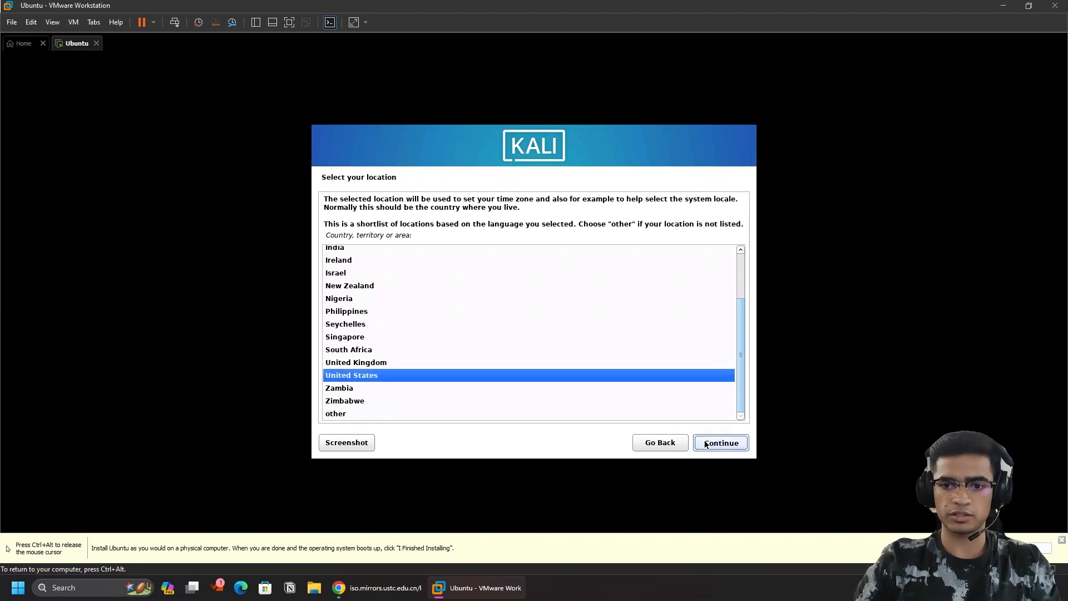
left_click(721, 443)
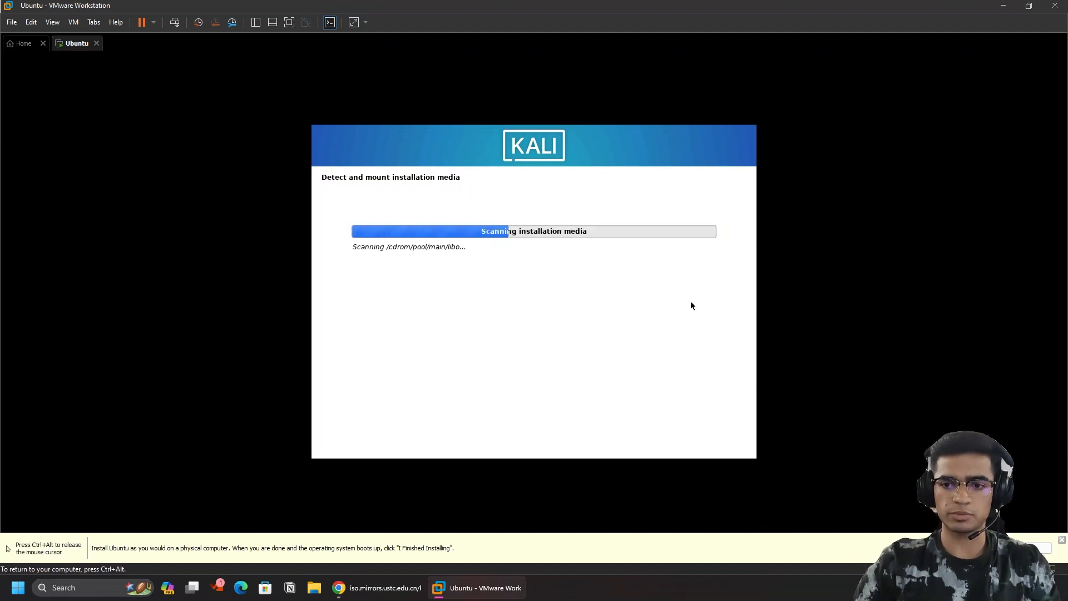
Switch the VM to full screen and back to a window, then refocus the VM.
key("ctrl+alt")
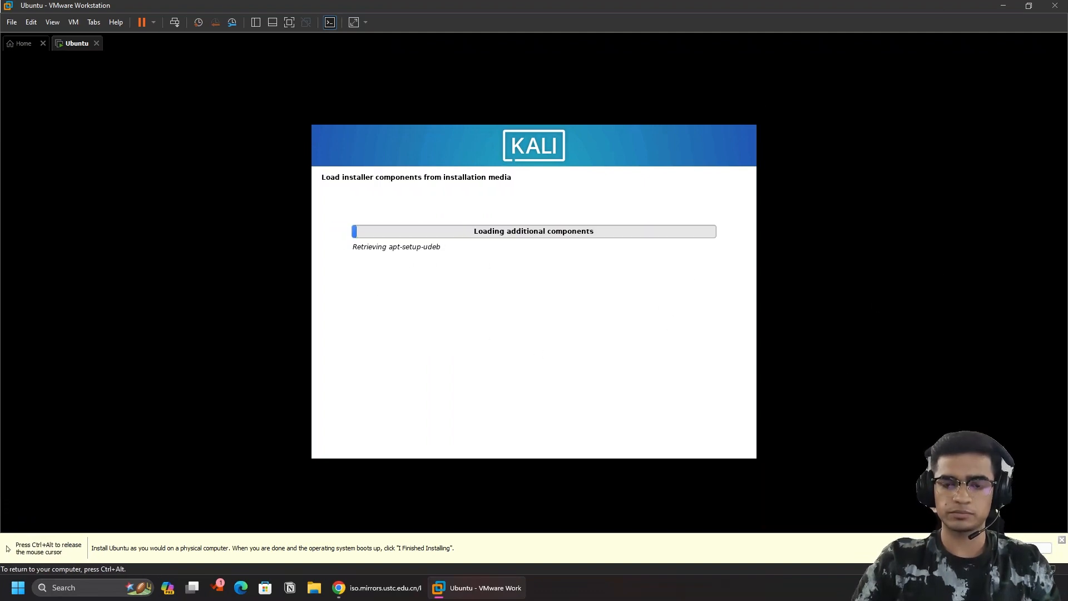
left_click(290, 22)
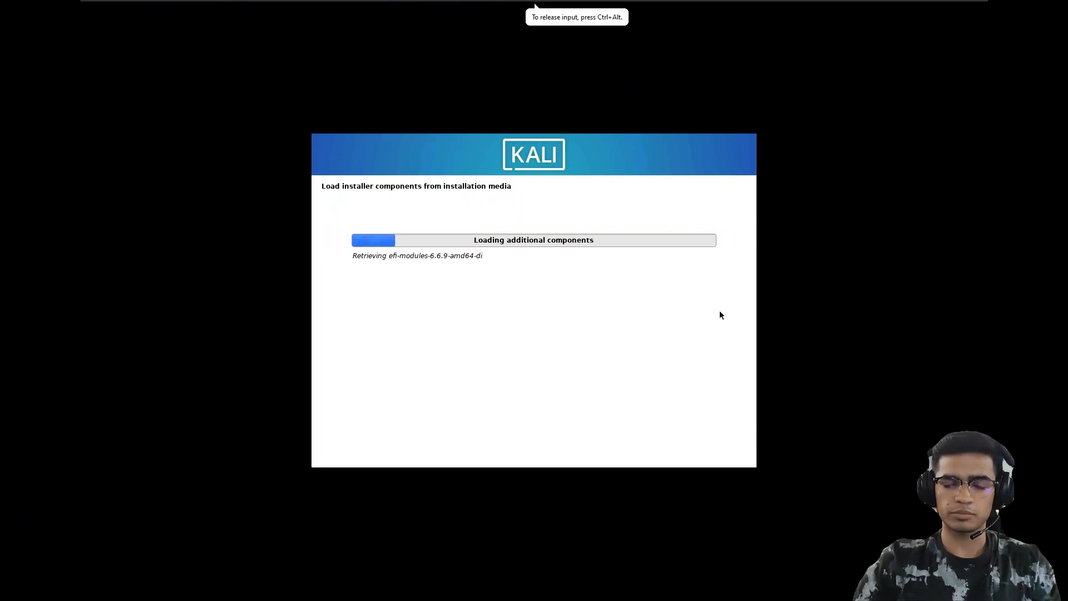
mouse_move(326, 4)
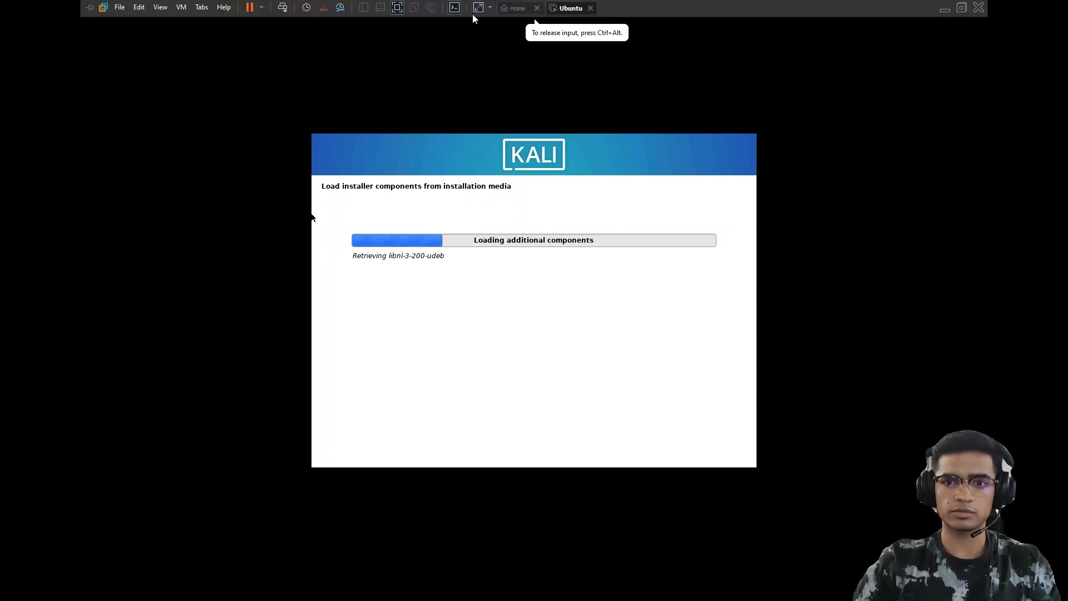
left_click(402, 10)
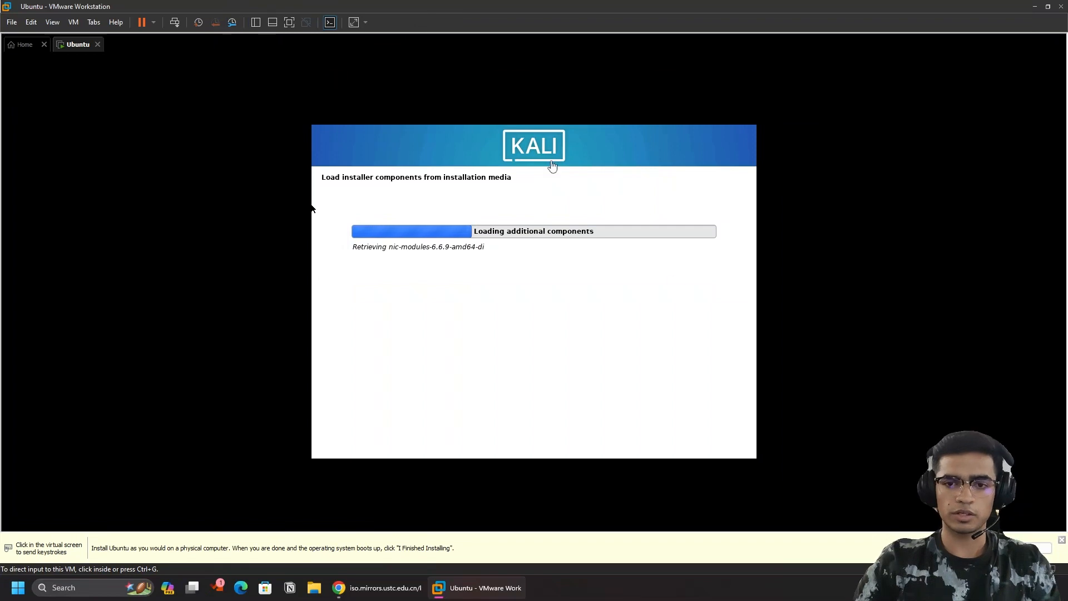
left_click(258, 162)
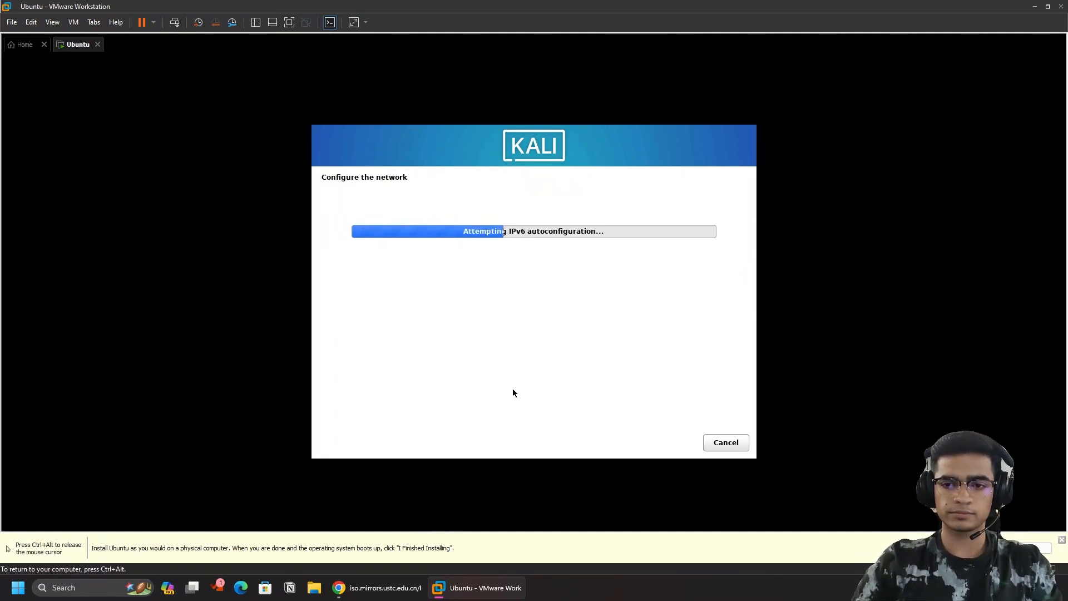
Set the hostname to kali and the domain name to kali.
key("ctrl+alt")
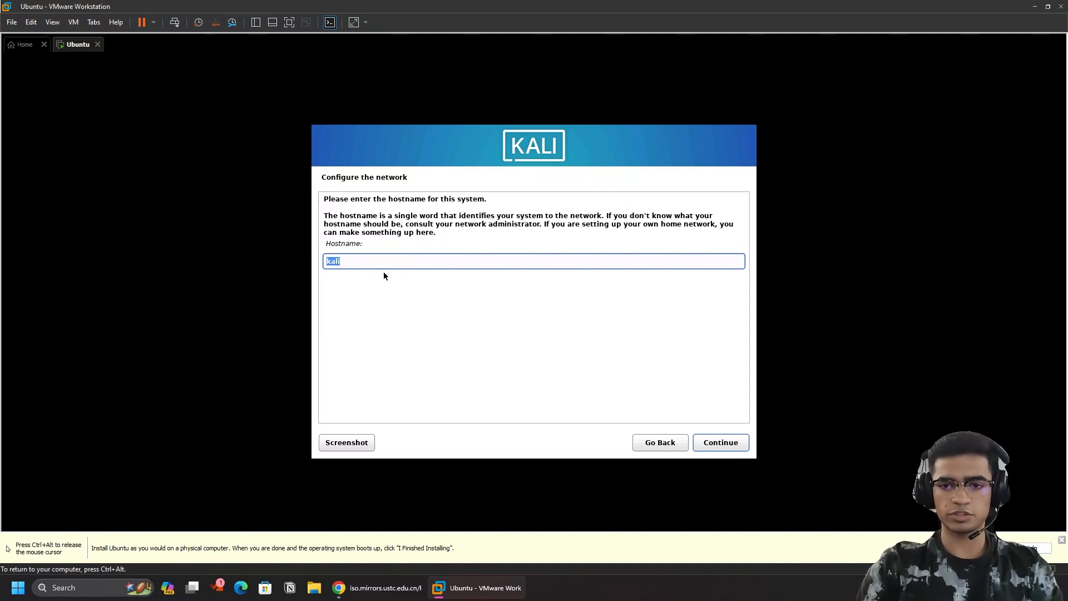
key("BackSpace")
type("kal")
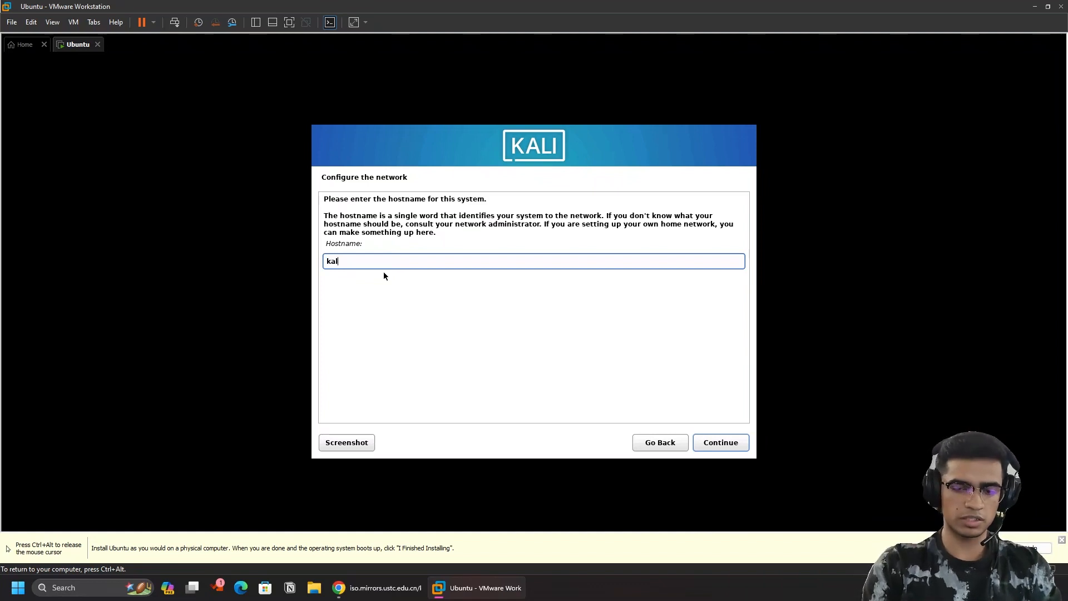
key("Return")
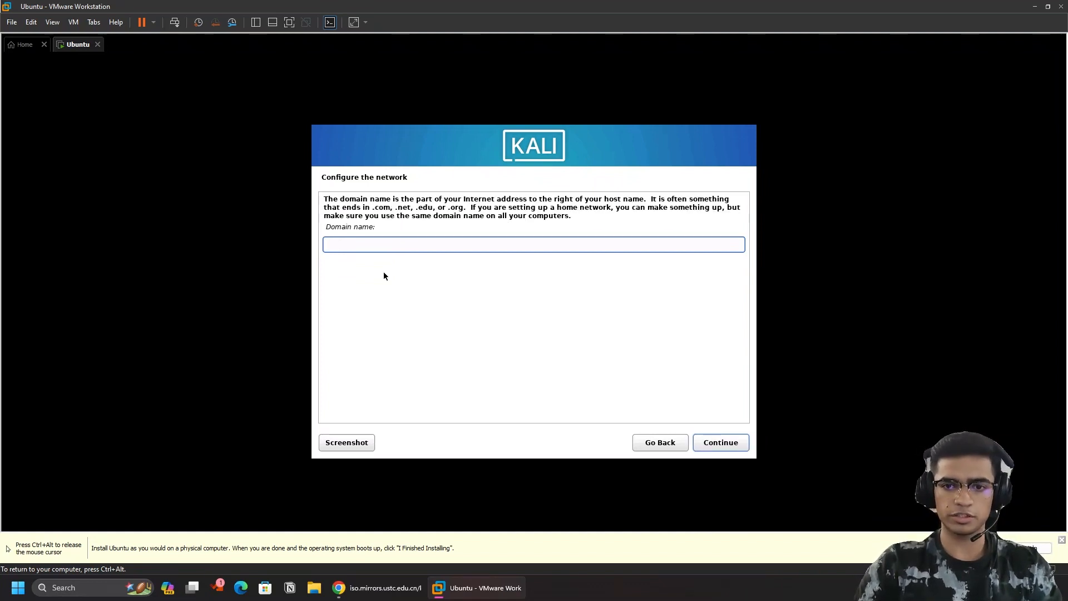
type("i")
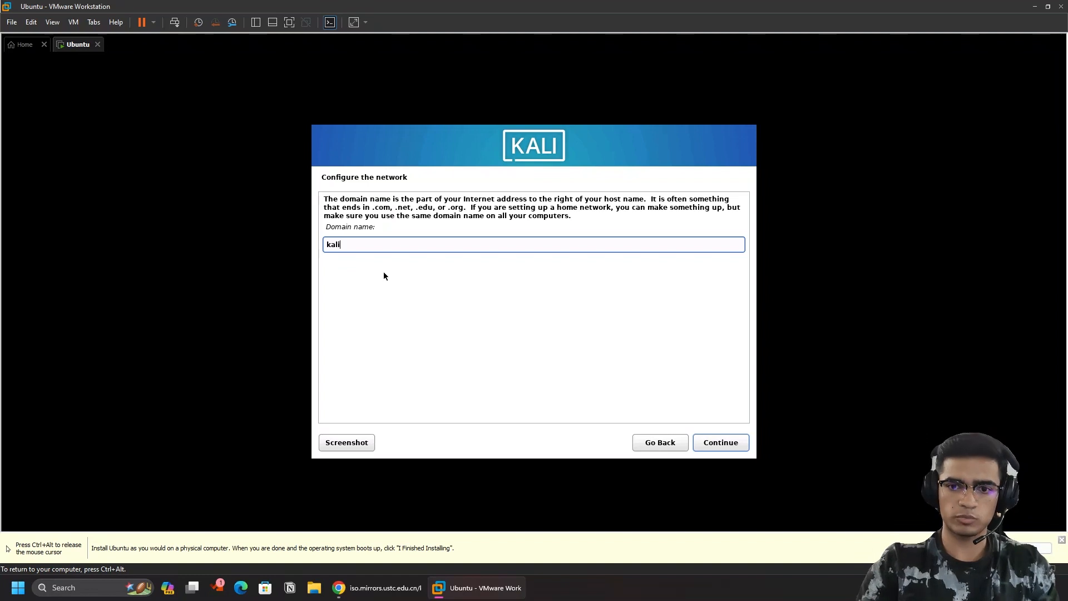
key("Return")
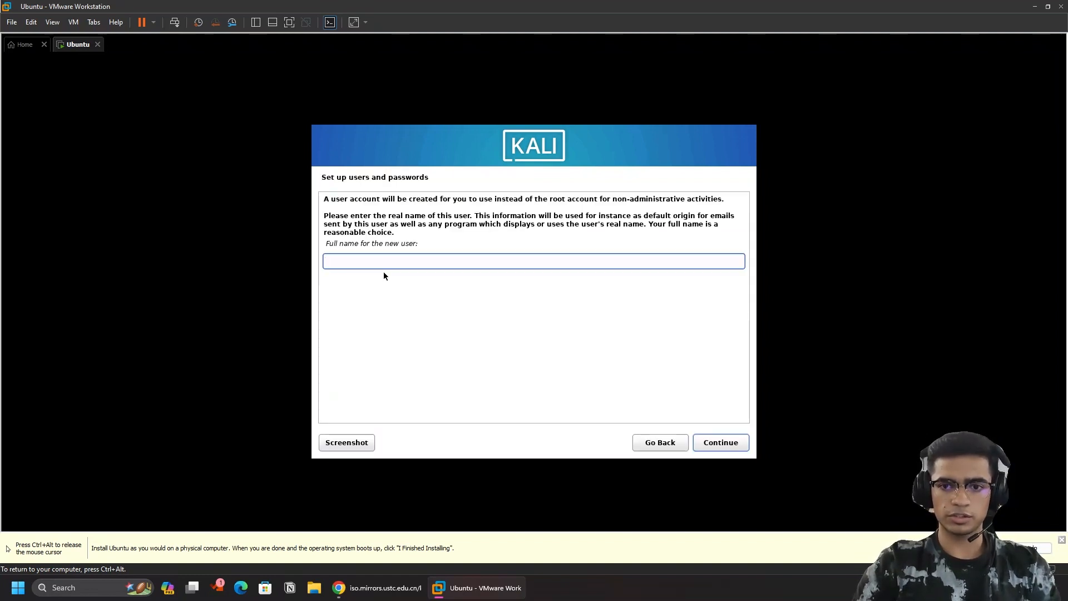
Enter the user's full name, keep the suggested username, set and confirm the password, keep Eastern time zone.
type("kali")
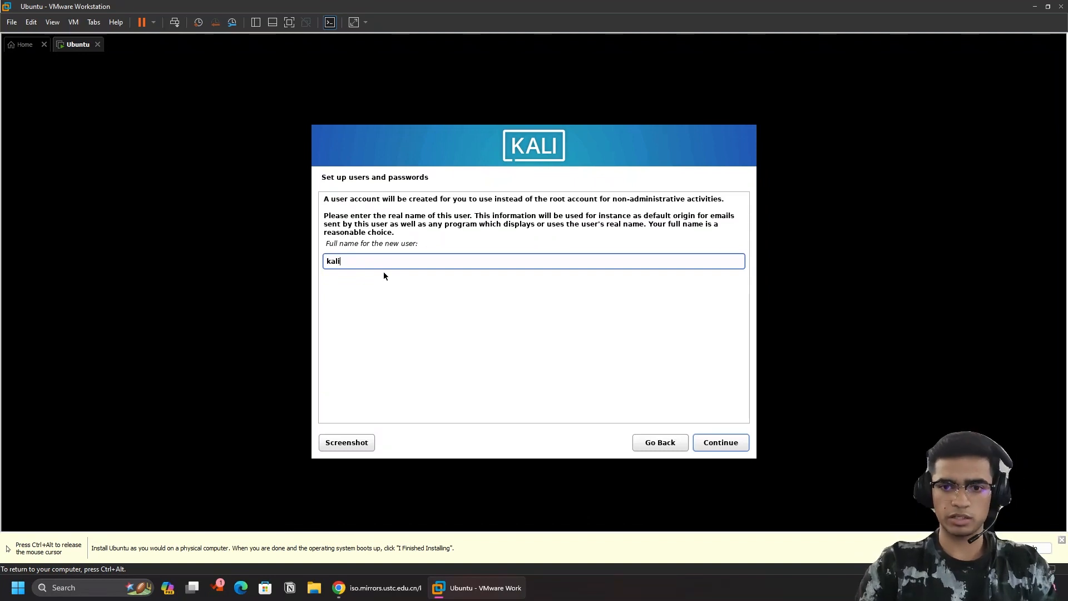
key("Return")
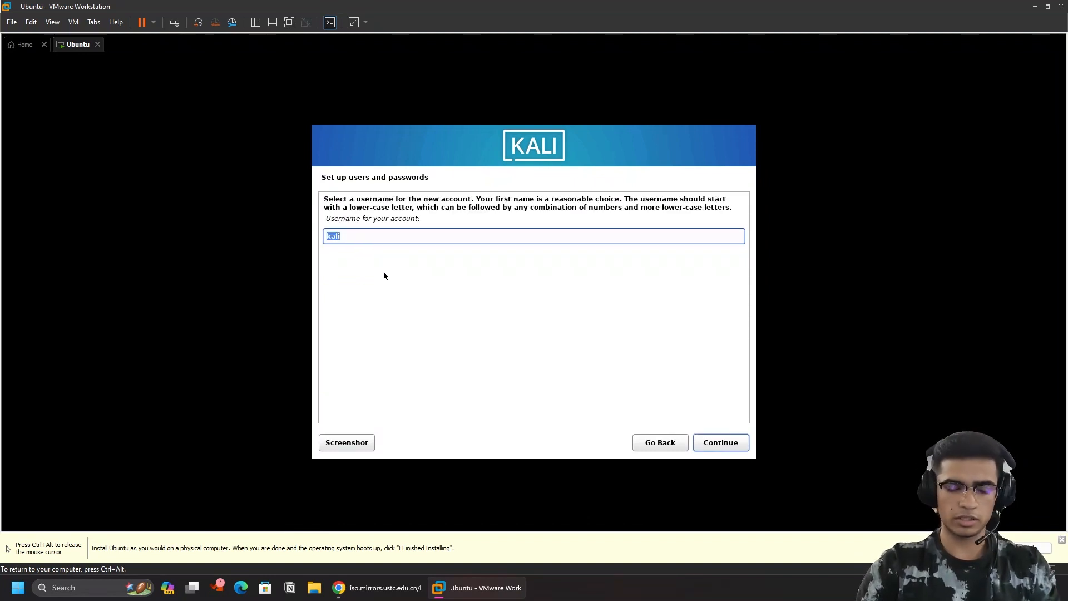
key("Return")
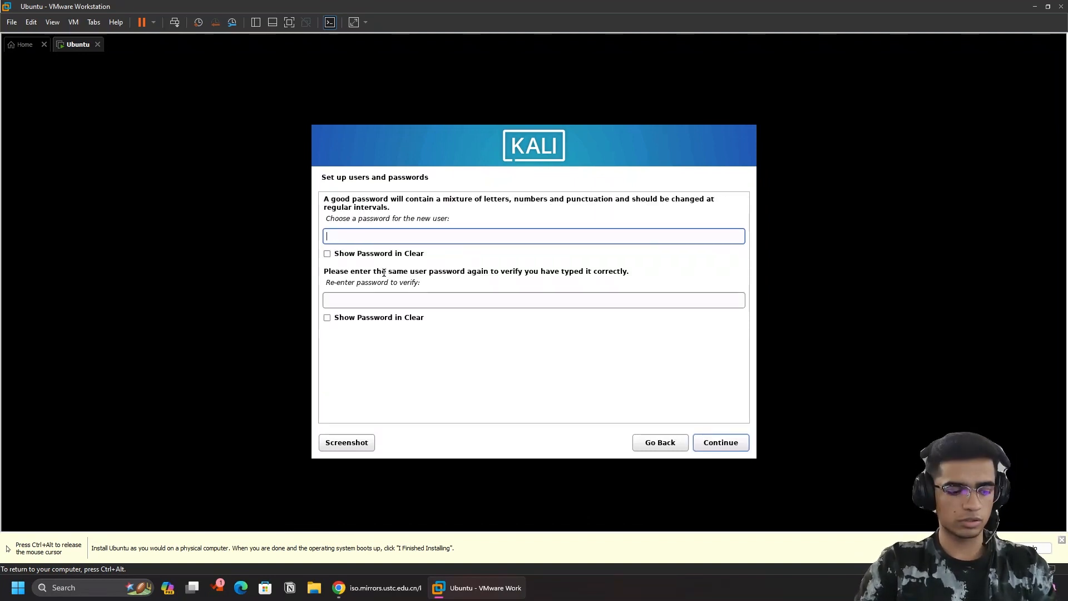
type("kali")
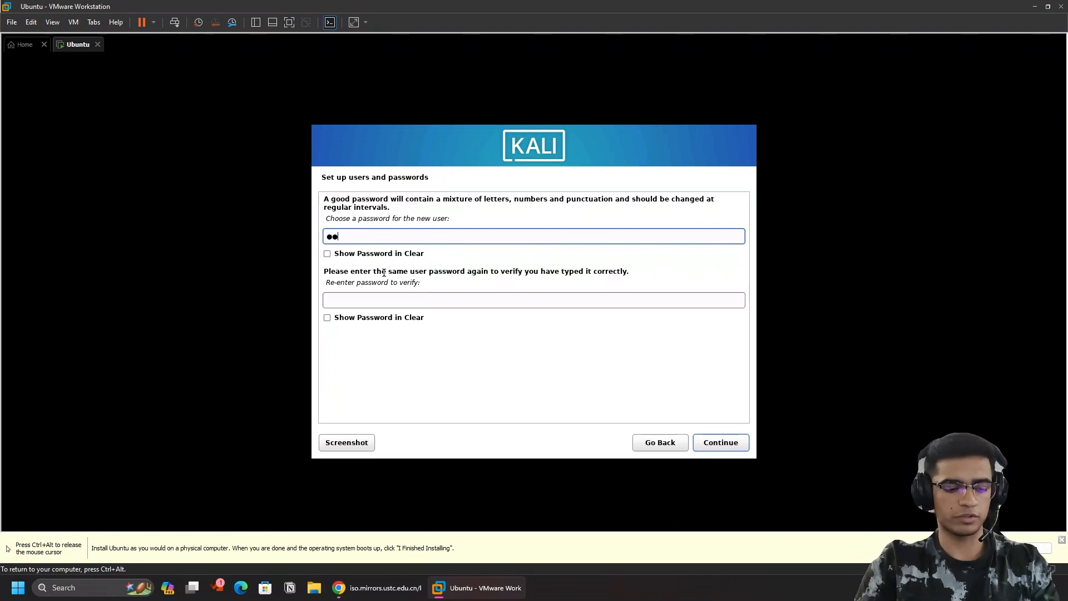
key("Tab")
key("Tab")
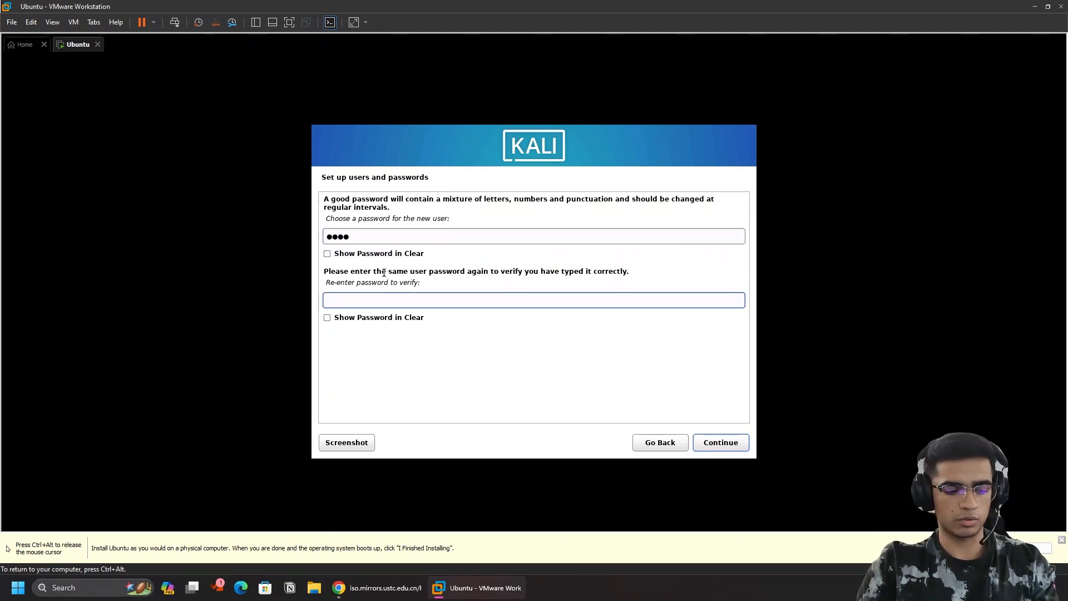
type("kali")
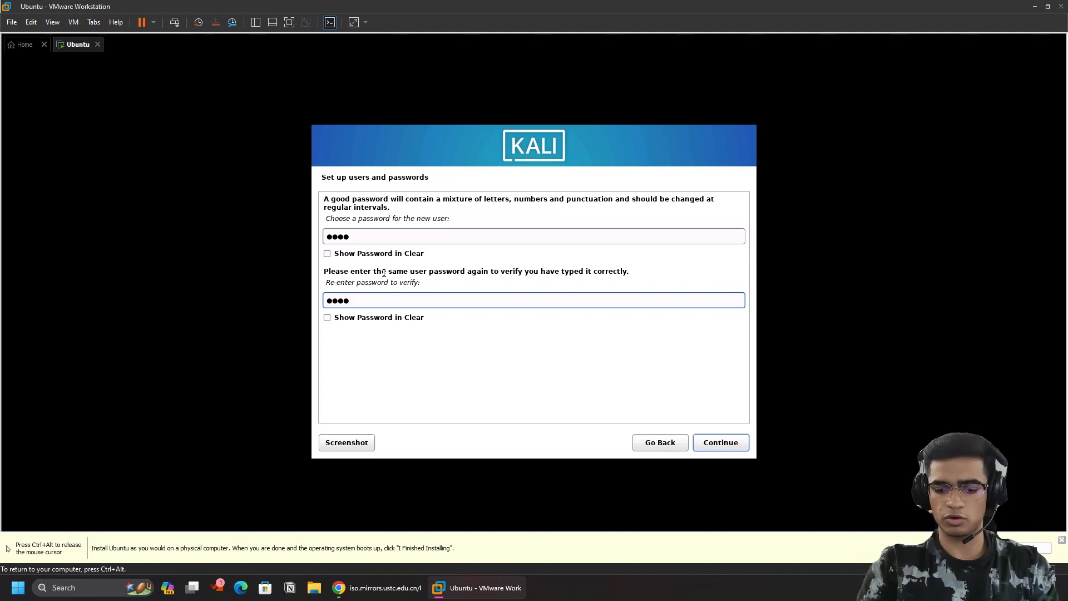
key("Return")
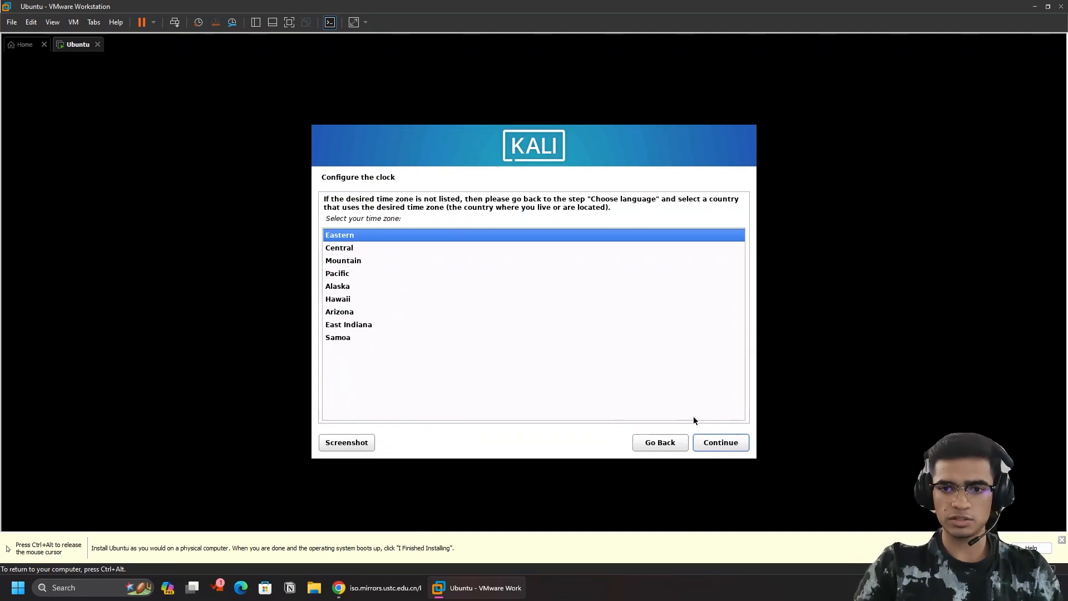
left_click(718, 444)
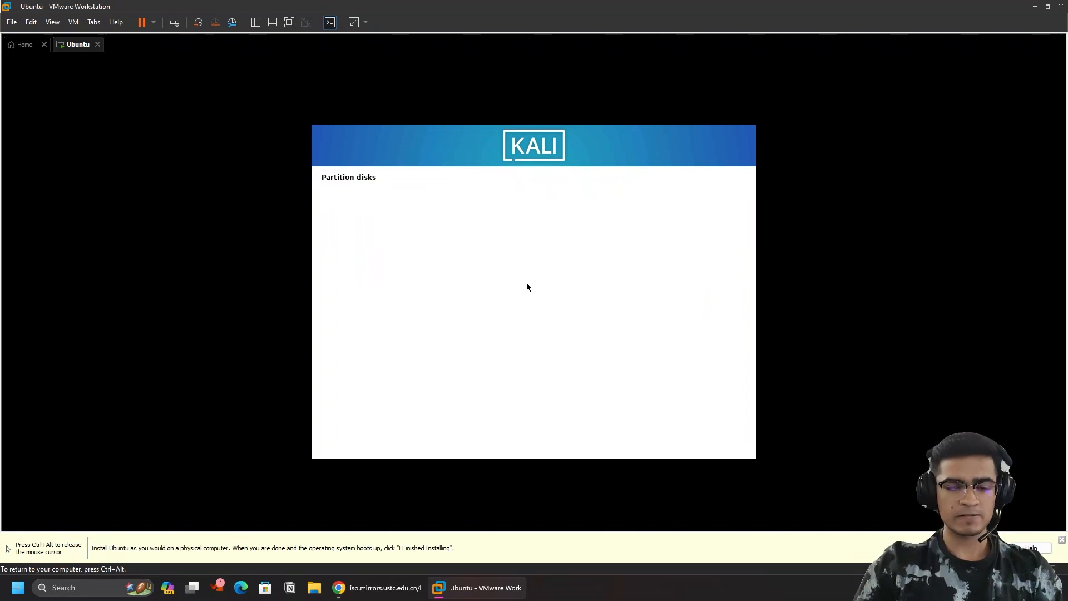
Choose 'Guided - use entire disk' as the partitioning method and continue.
left_click(311, 262)
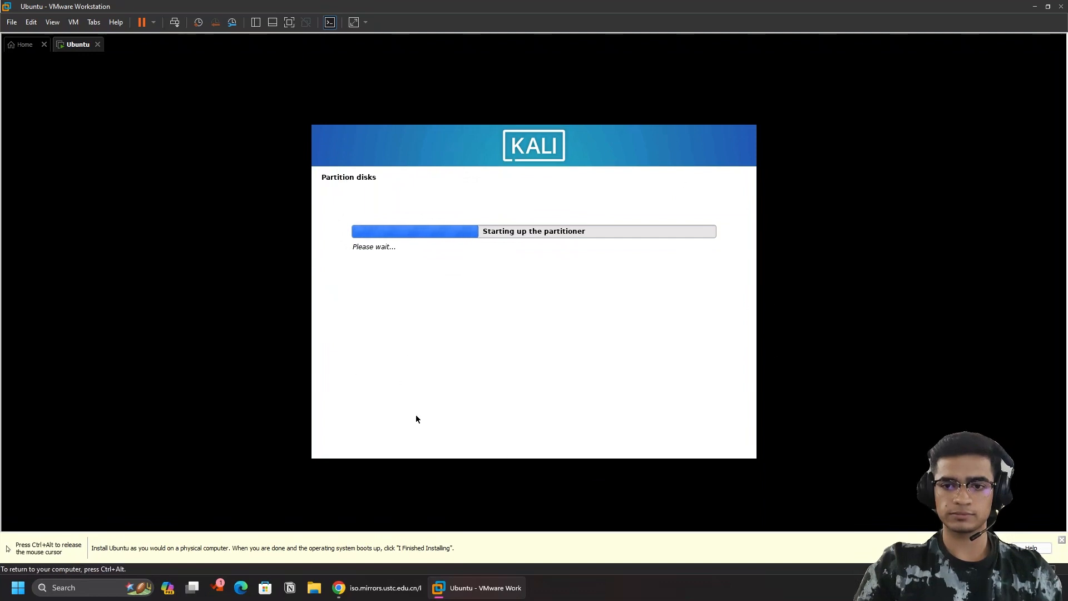
key("ctrl+alt")
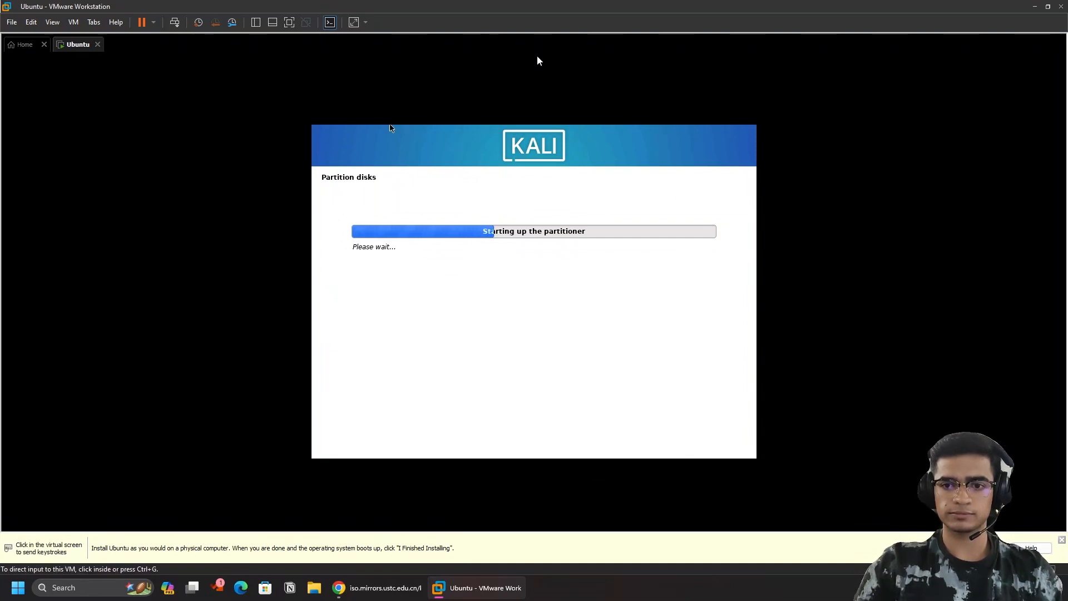
left_click(439, 121)
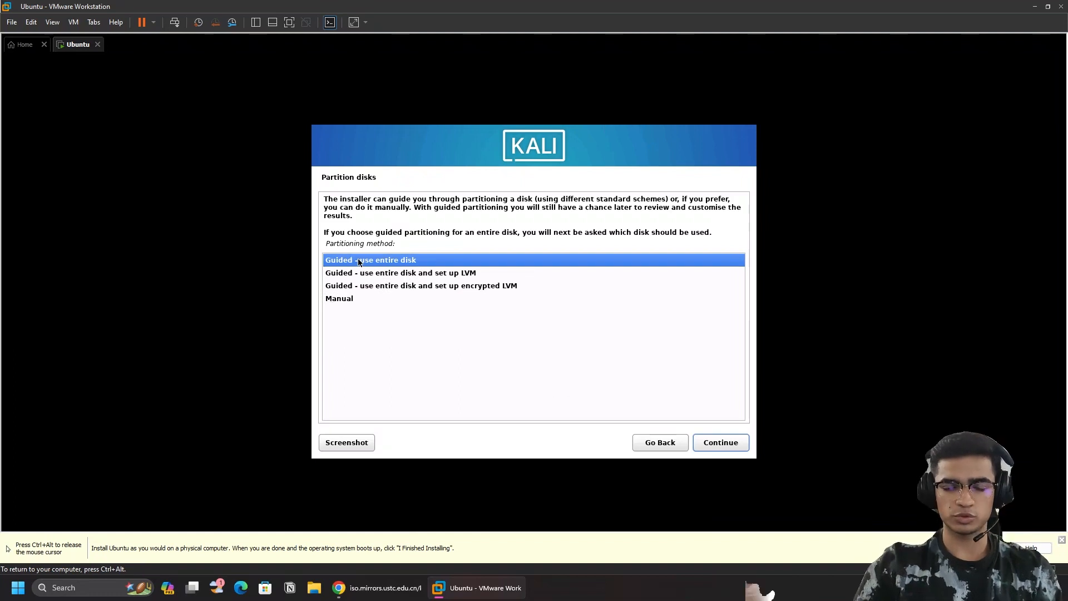
left_click(349, 299)
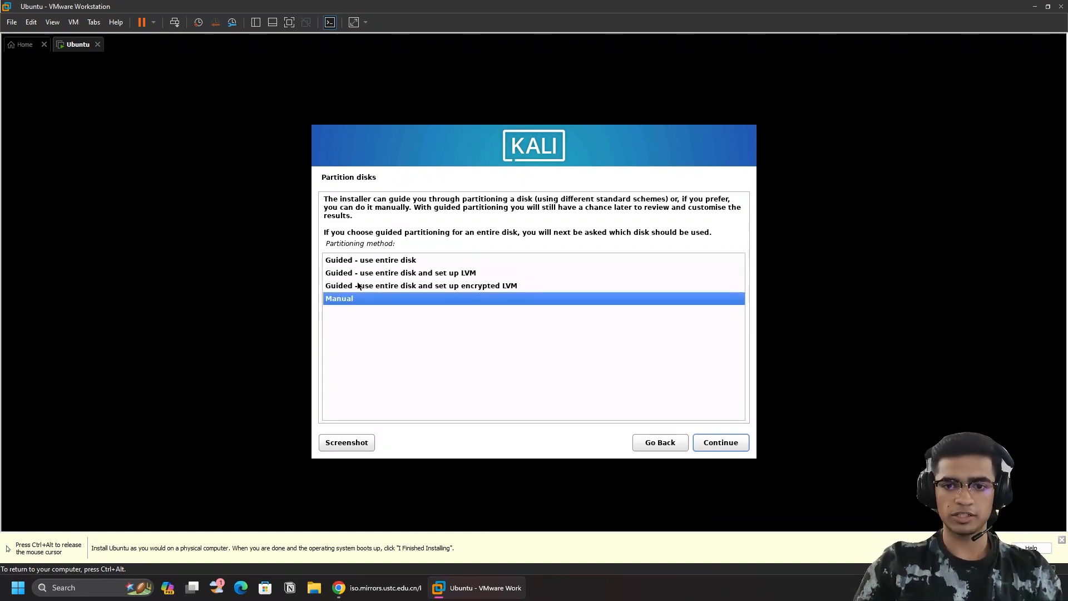
left_click(369, 277)
left_click(372, 261)
left_click(375, 273)
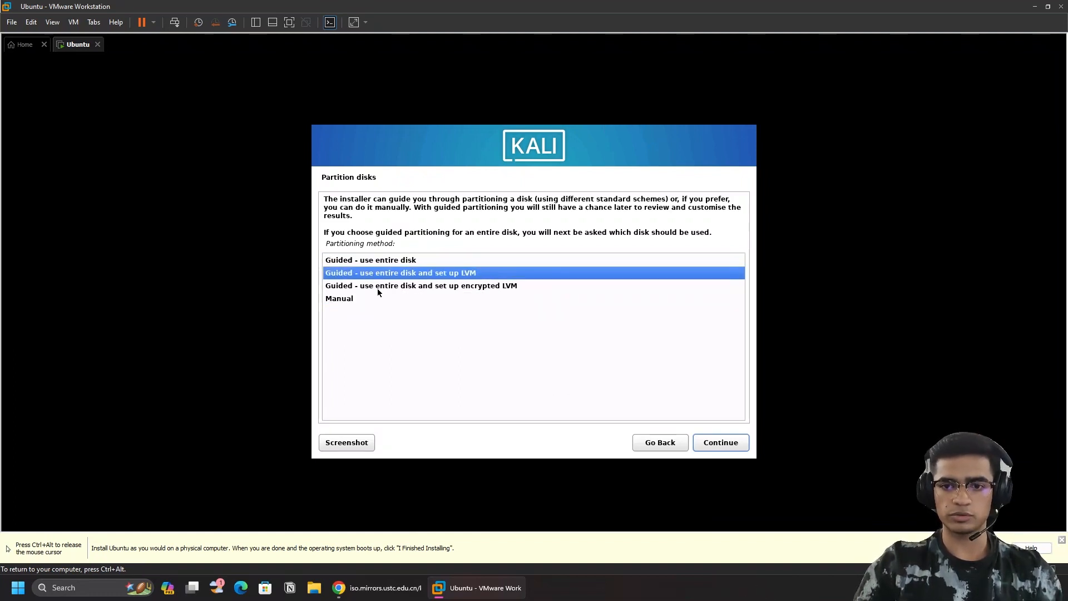
left_click(377, 286)
left_click(349, 297)
left_click(359, 263)
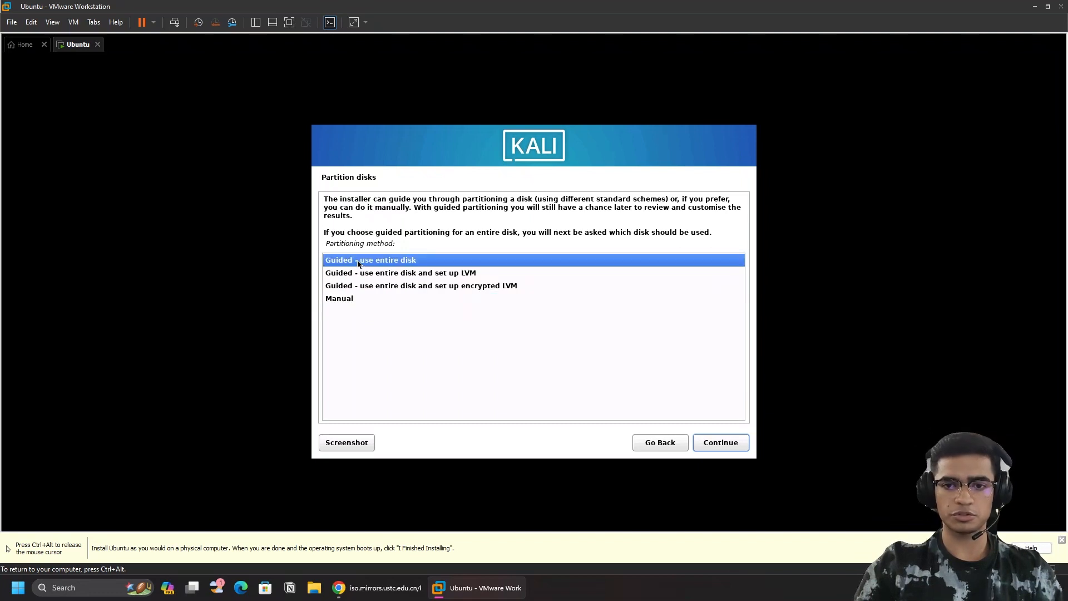
key("ctrl+alt")
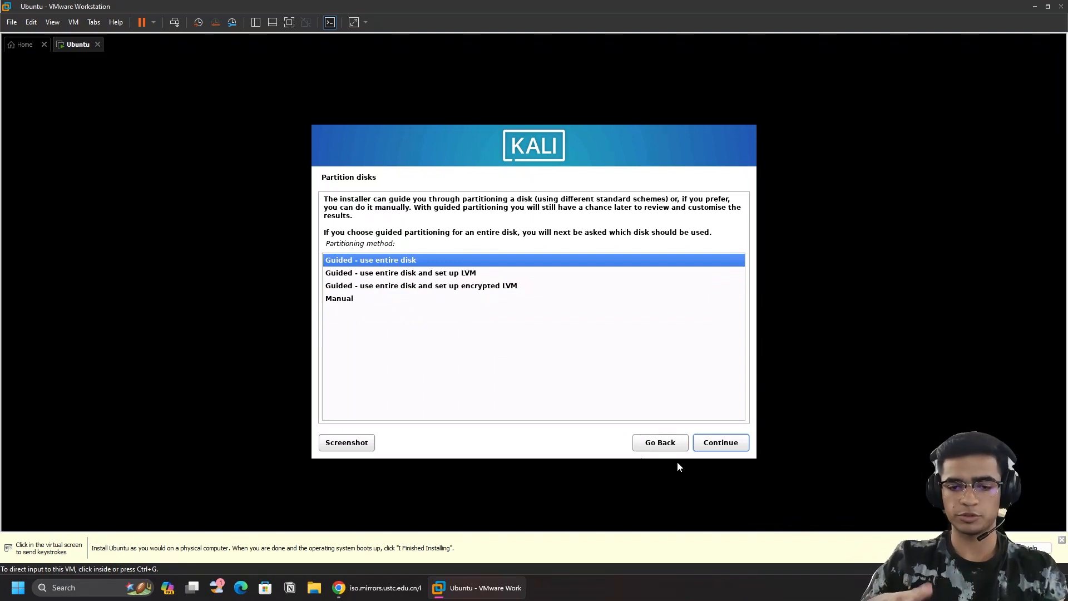
left_click(678, 464)
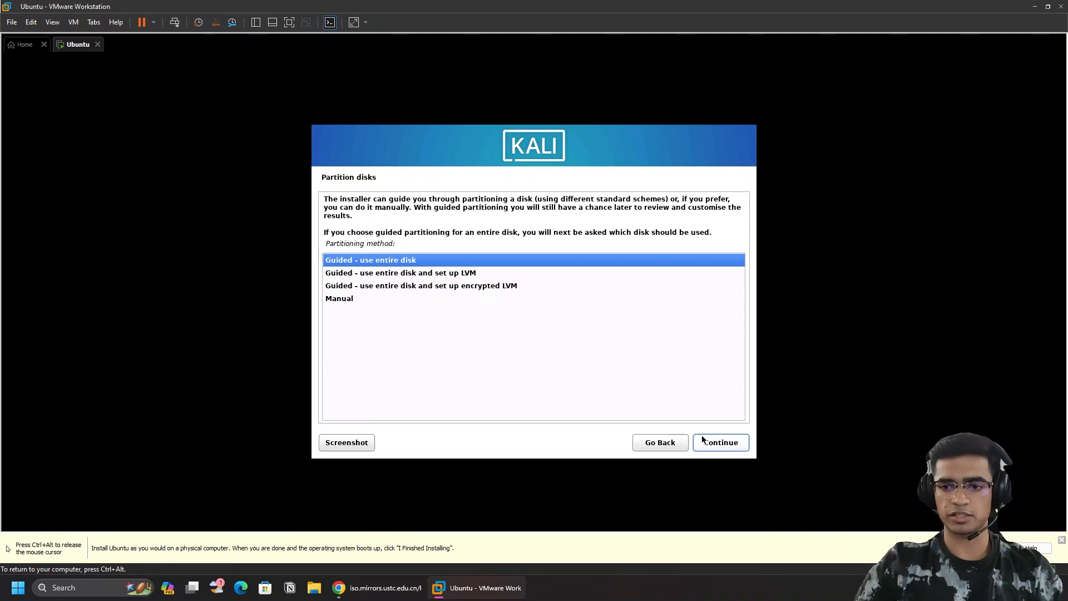
left_click(723, 445)
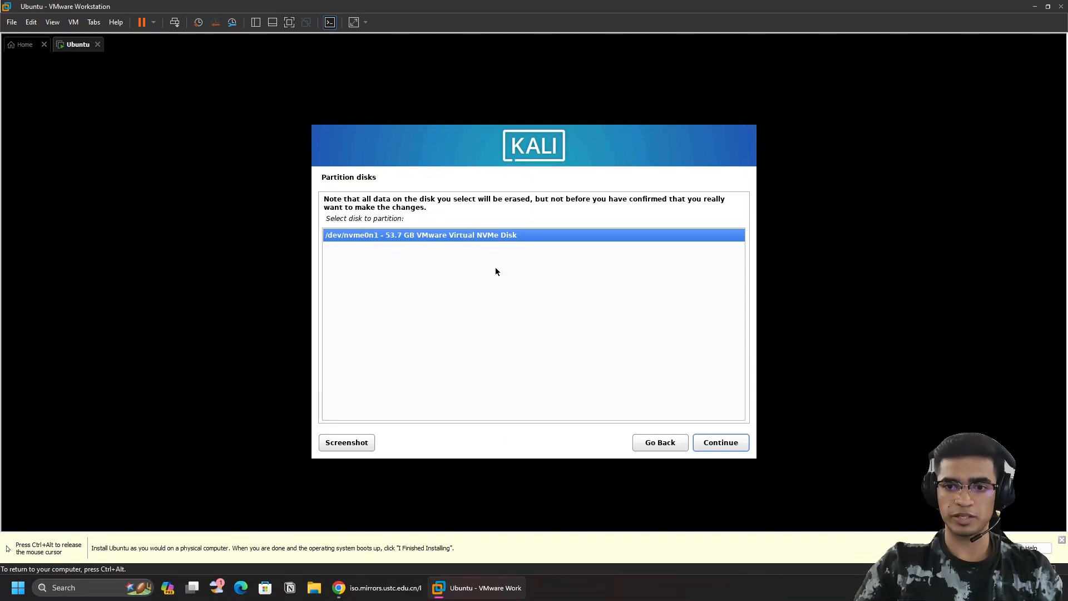
Select the 53.7 GB NVMe disk with separate /home, /var and /tmp partitions.
left_click(720, 444)
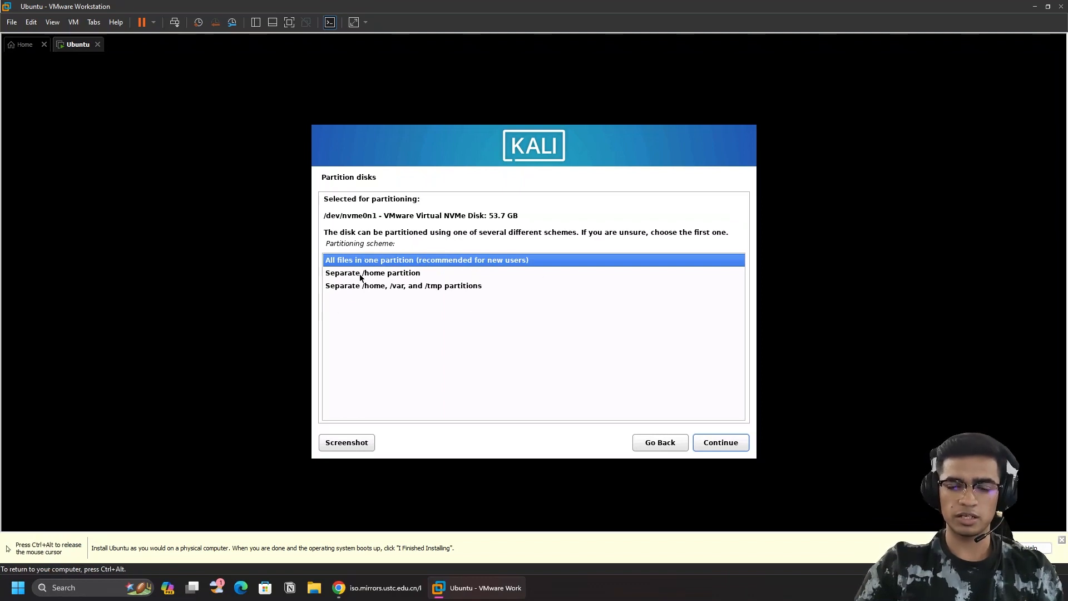
left_click(382, 287)
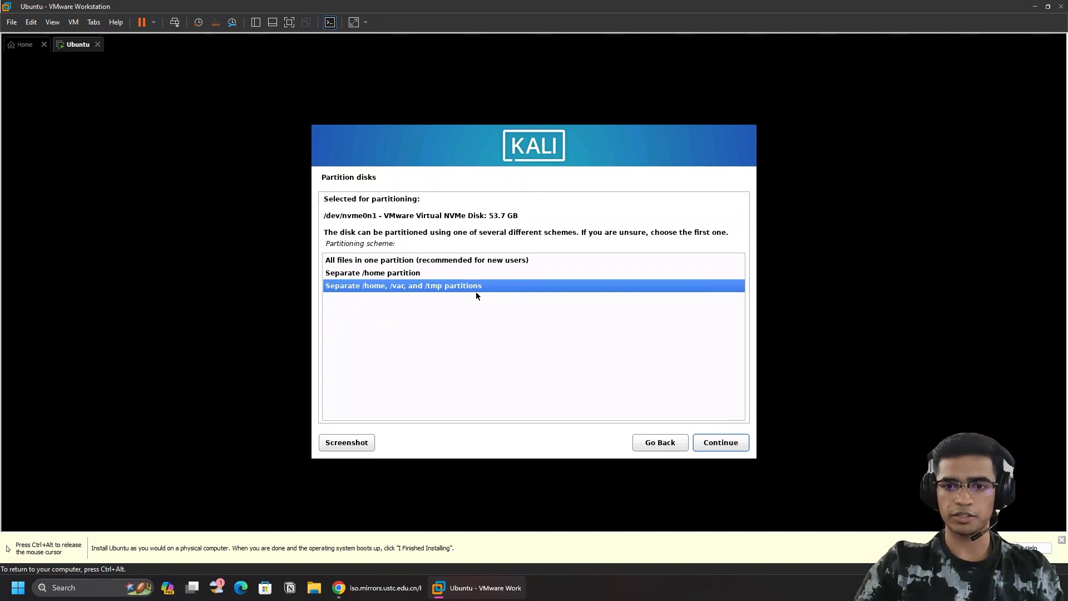
left_click(733, 443)
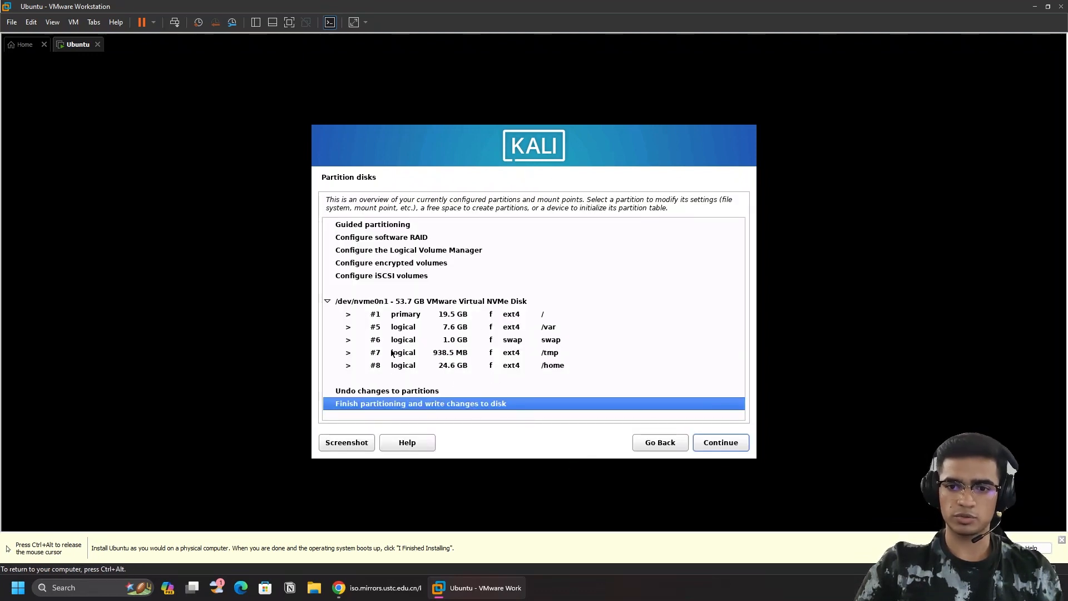
Finish partitioning and approve writing the changes to /dev/nvme0n1.
left_click(721, 442)
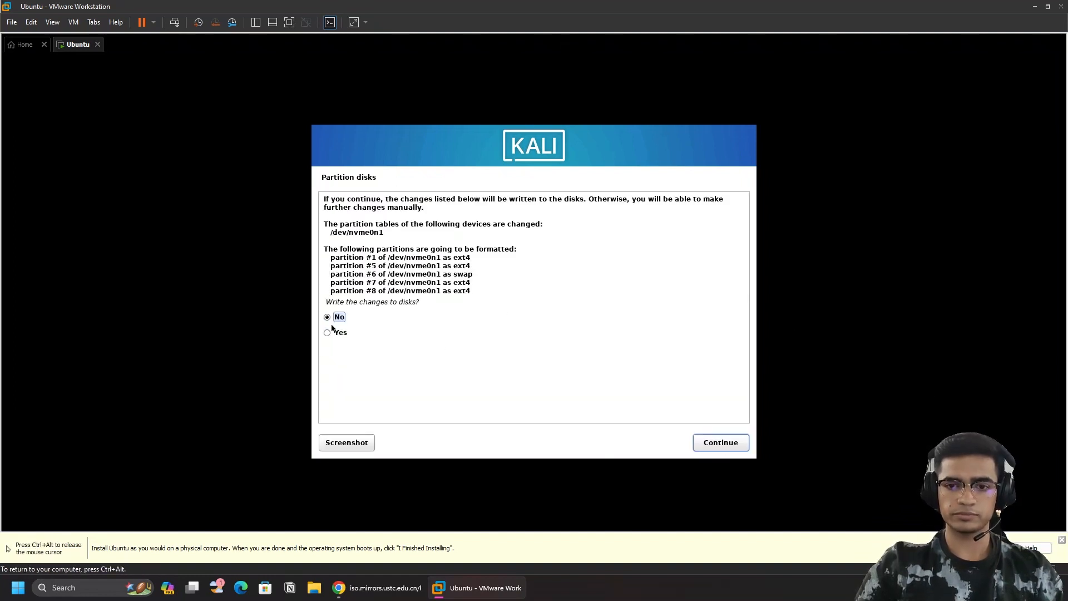
left_click(331, 335)
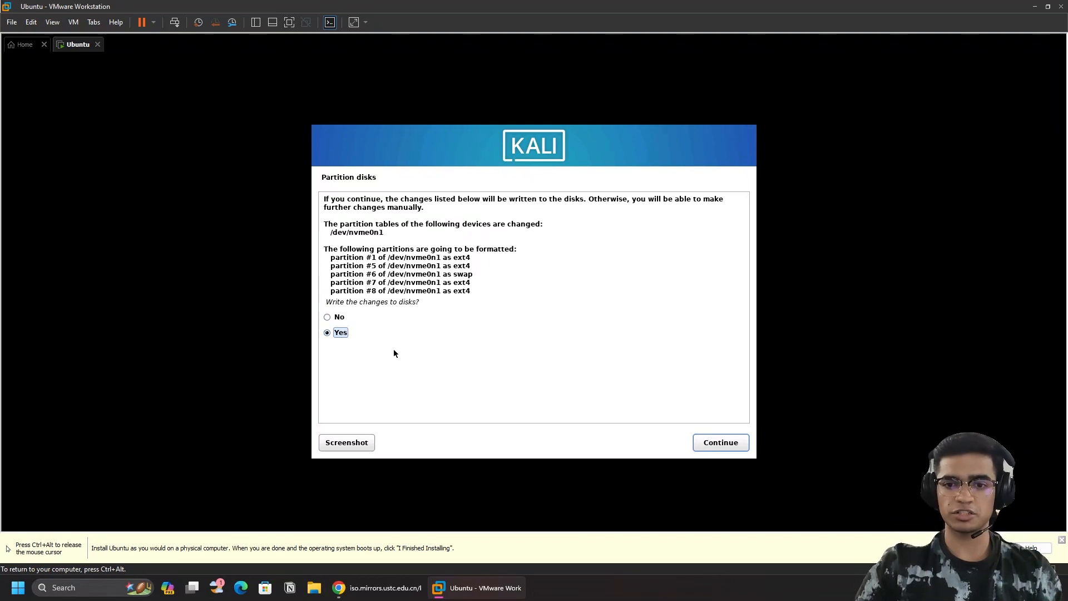
left_click(714, 443)
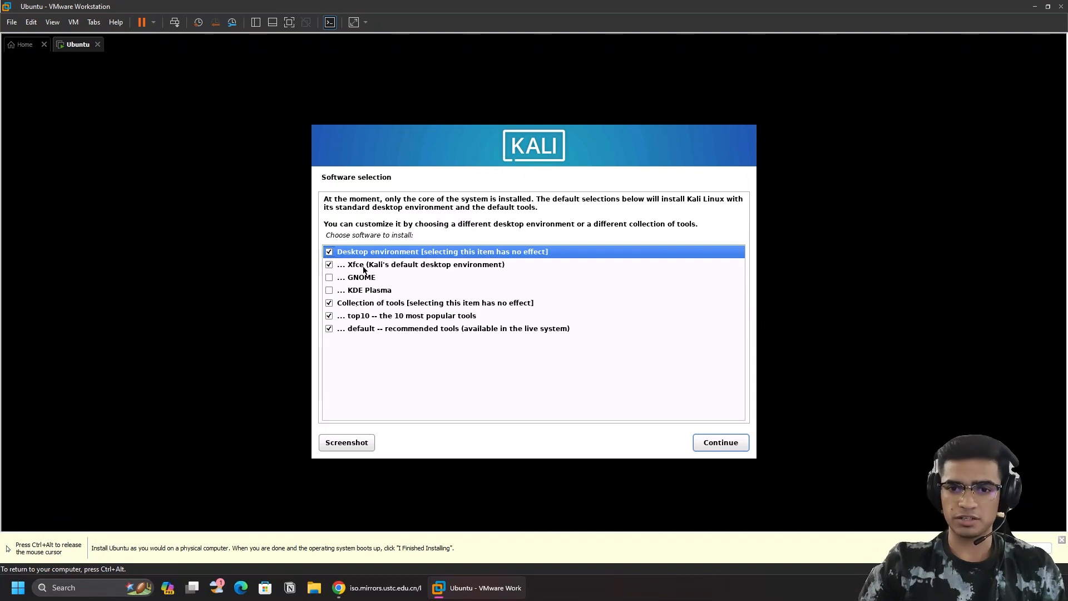
Keep Xfce, top10 and default tools selected and begin installing the software.
left_click(401, 266)
left_click(311, 285)
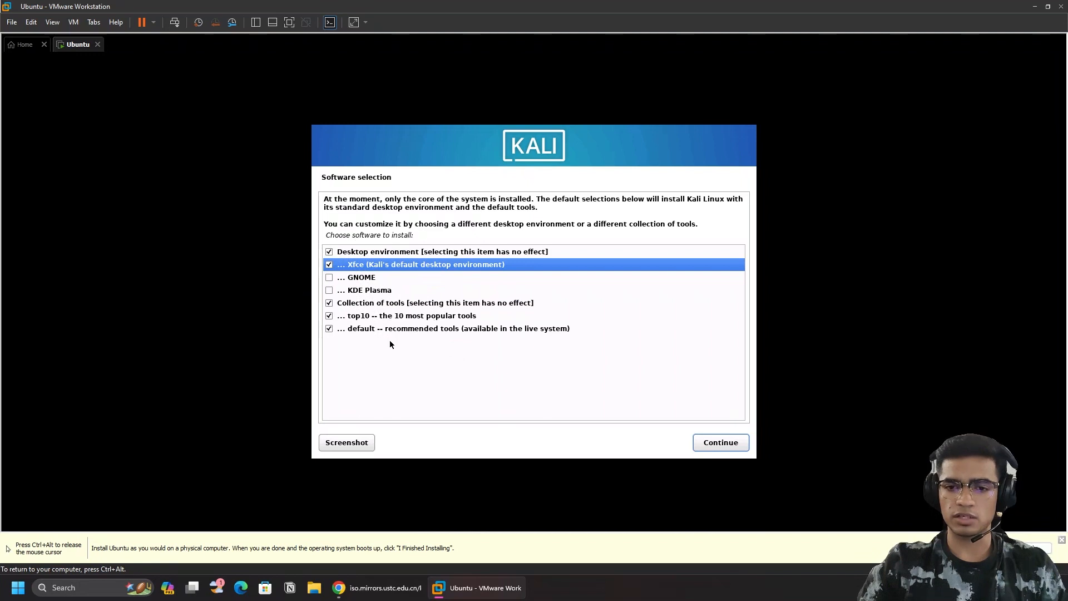
left_click(330, 329)
left_click(329, 316)
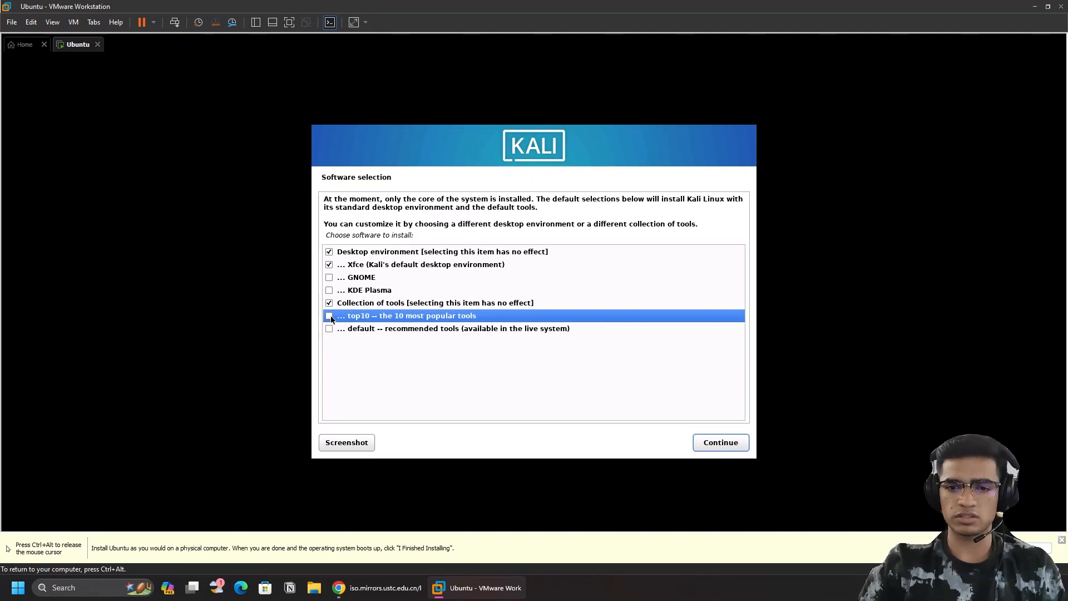
left_click(329, 316)
left_click(329, 329)
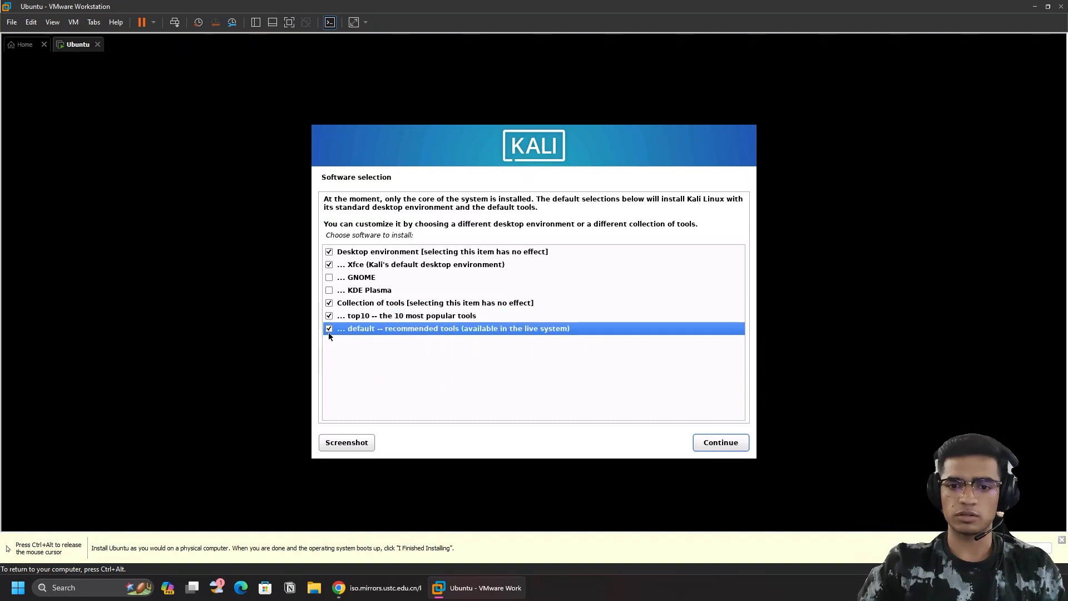
left_click(713, 443)
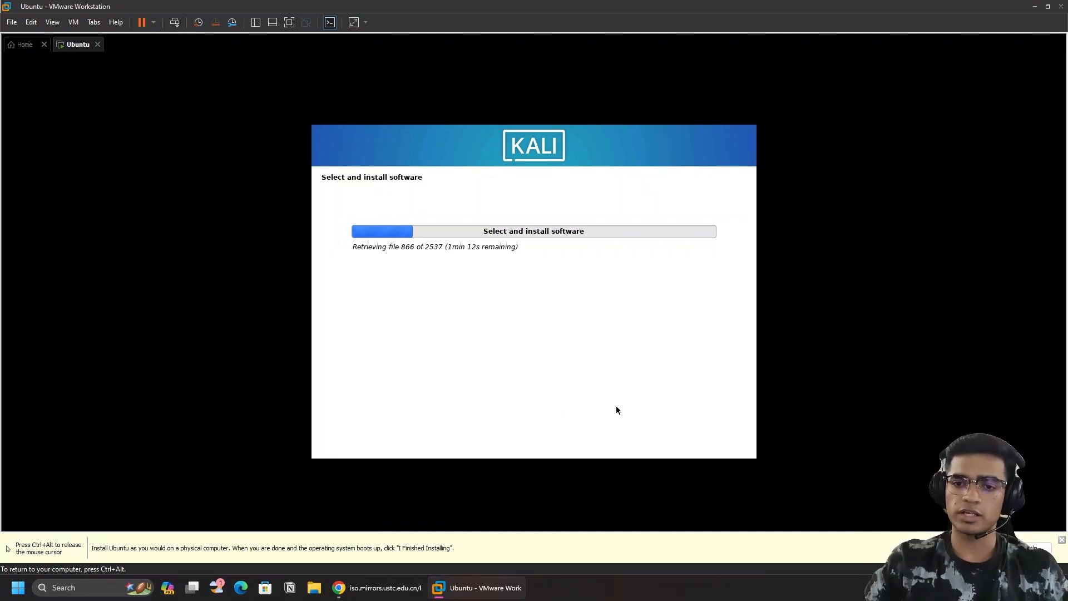
key("ctrl+alt")
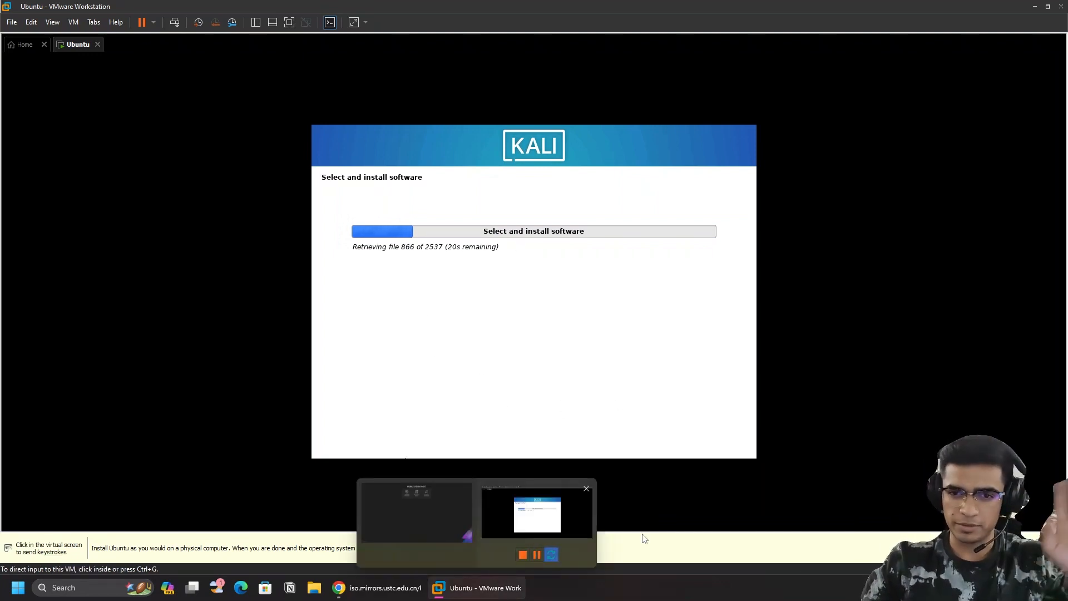